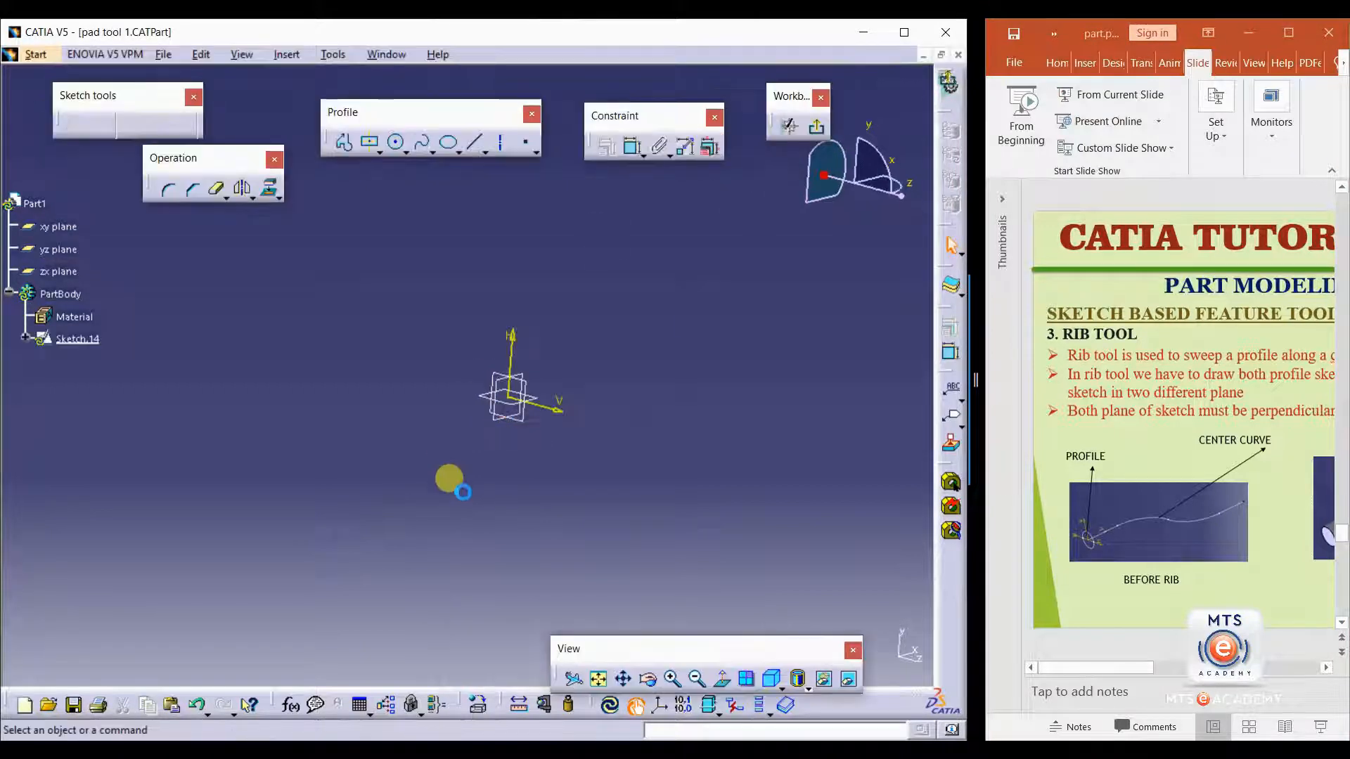
Step: Draw an S-shaped open profile downward from the origin, with a vertical line, two opposing tangent arcs and a second vertical line, and exit the sketch
left_click(344, 143)
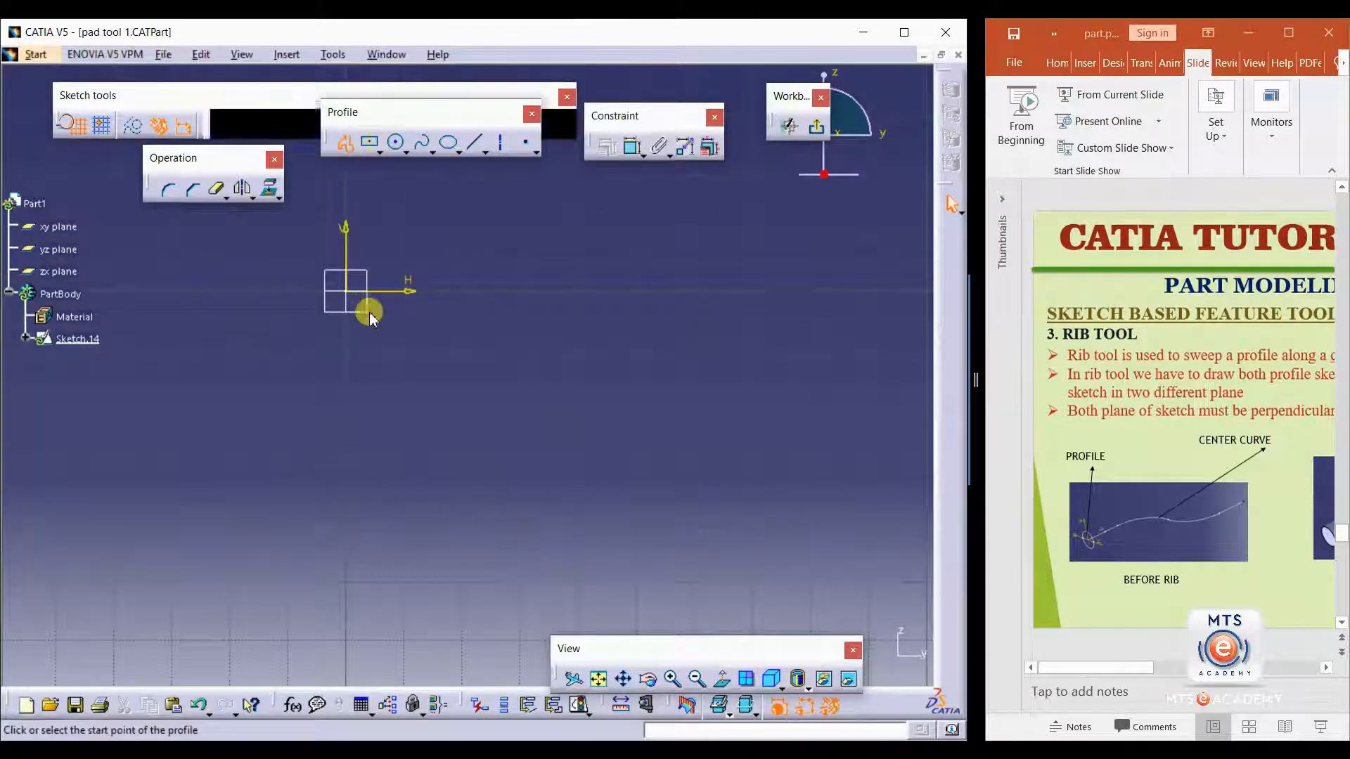
left_click(348, 291)
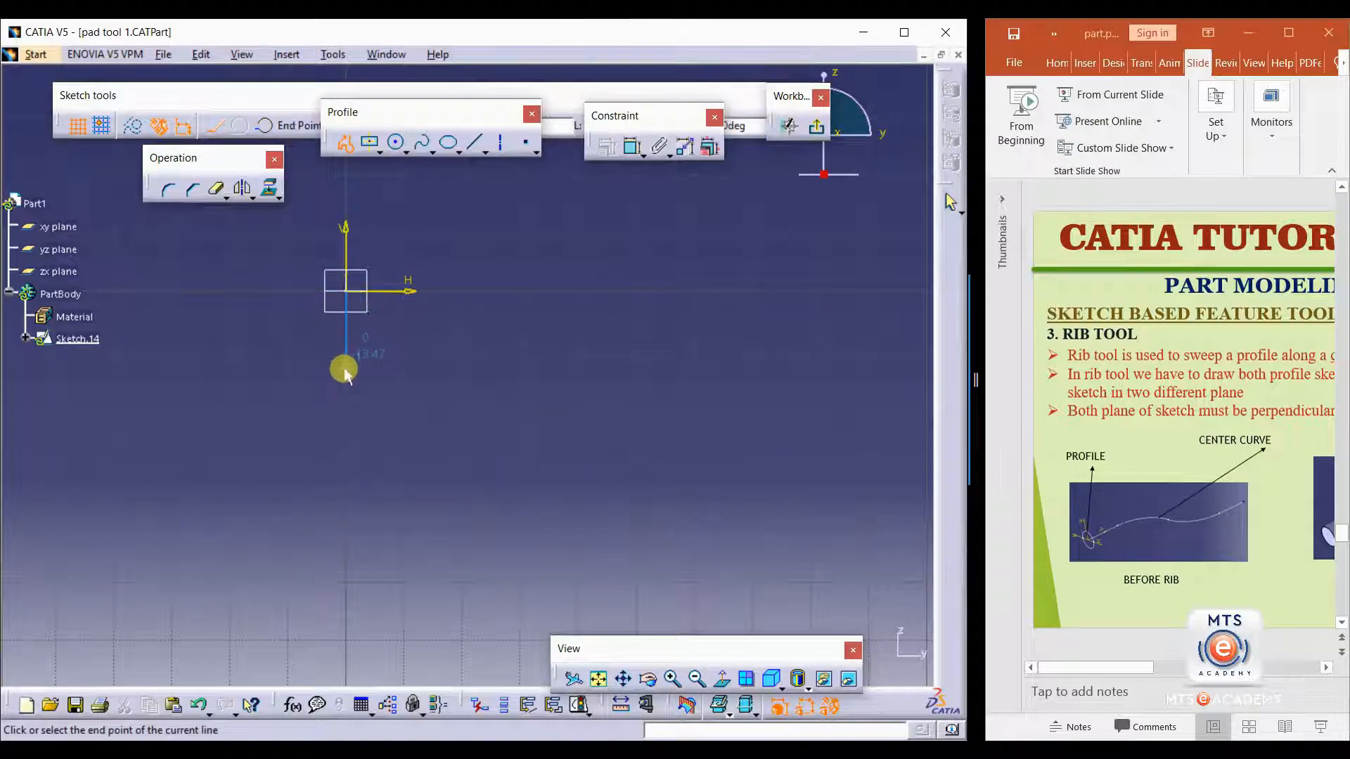
mouse_move(345, 370)
left_mouse_down()
mouse_move(457, 474)
mouse_move(467, 517)
mouse_move(489, 519)
mouse_move(489, 505)
left_mouse_up()
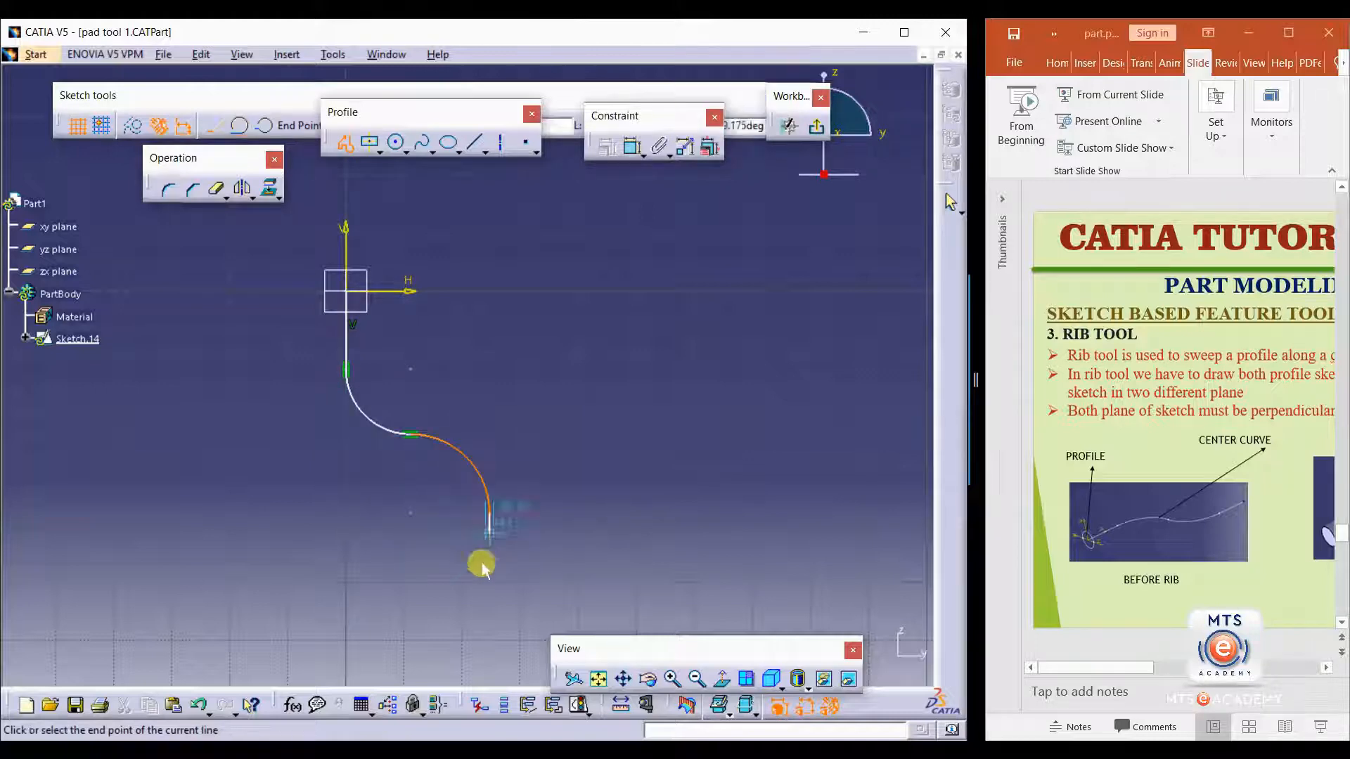
left_click(490, 624)
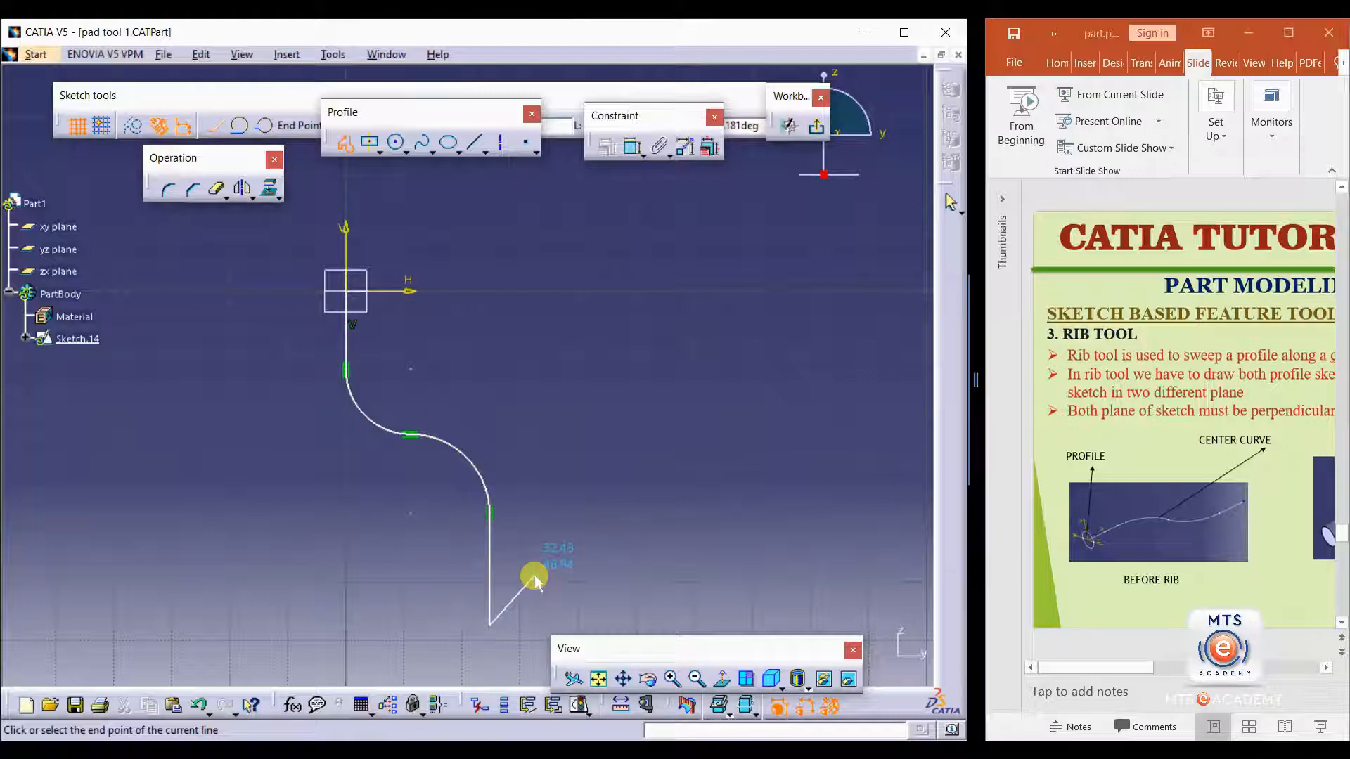
key("Escape")
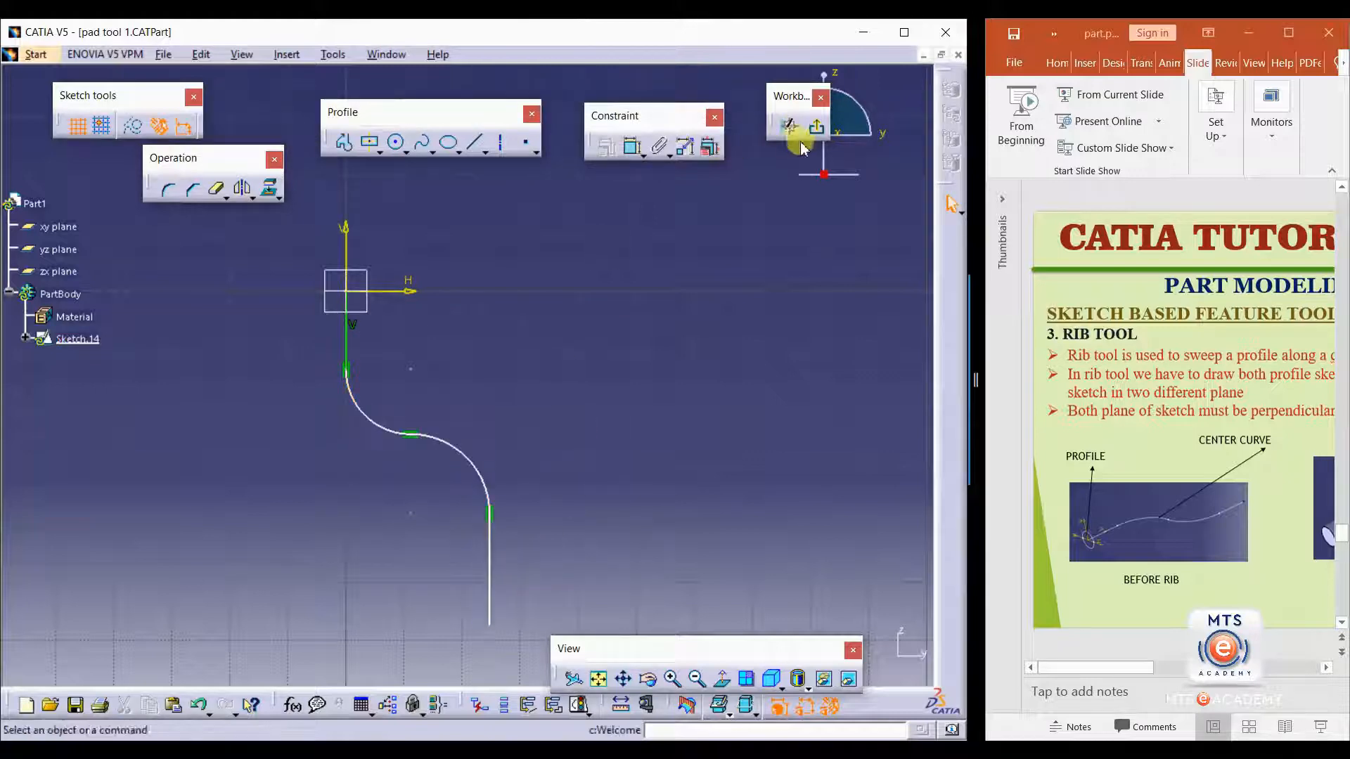
left_click(817, 129)
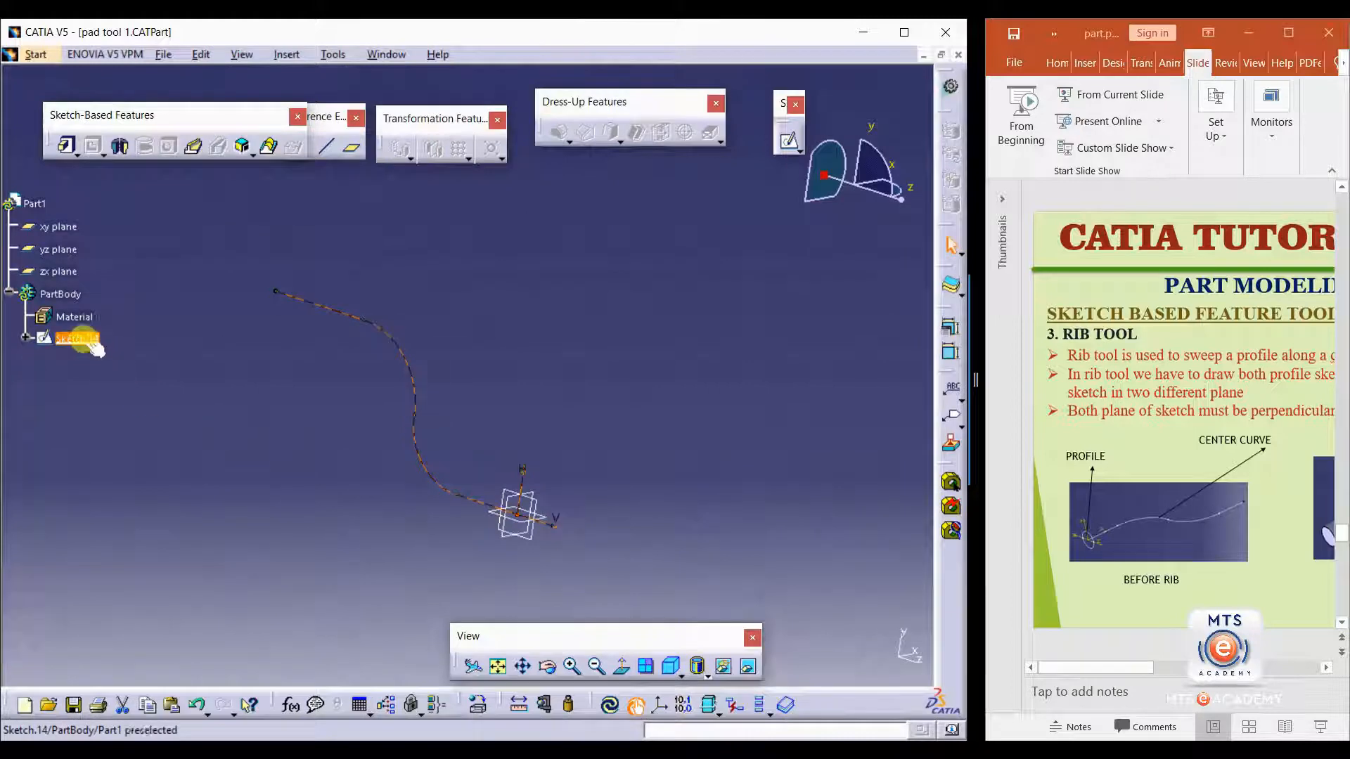
left_click(207, 416)
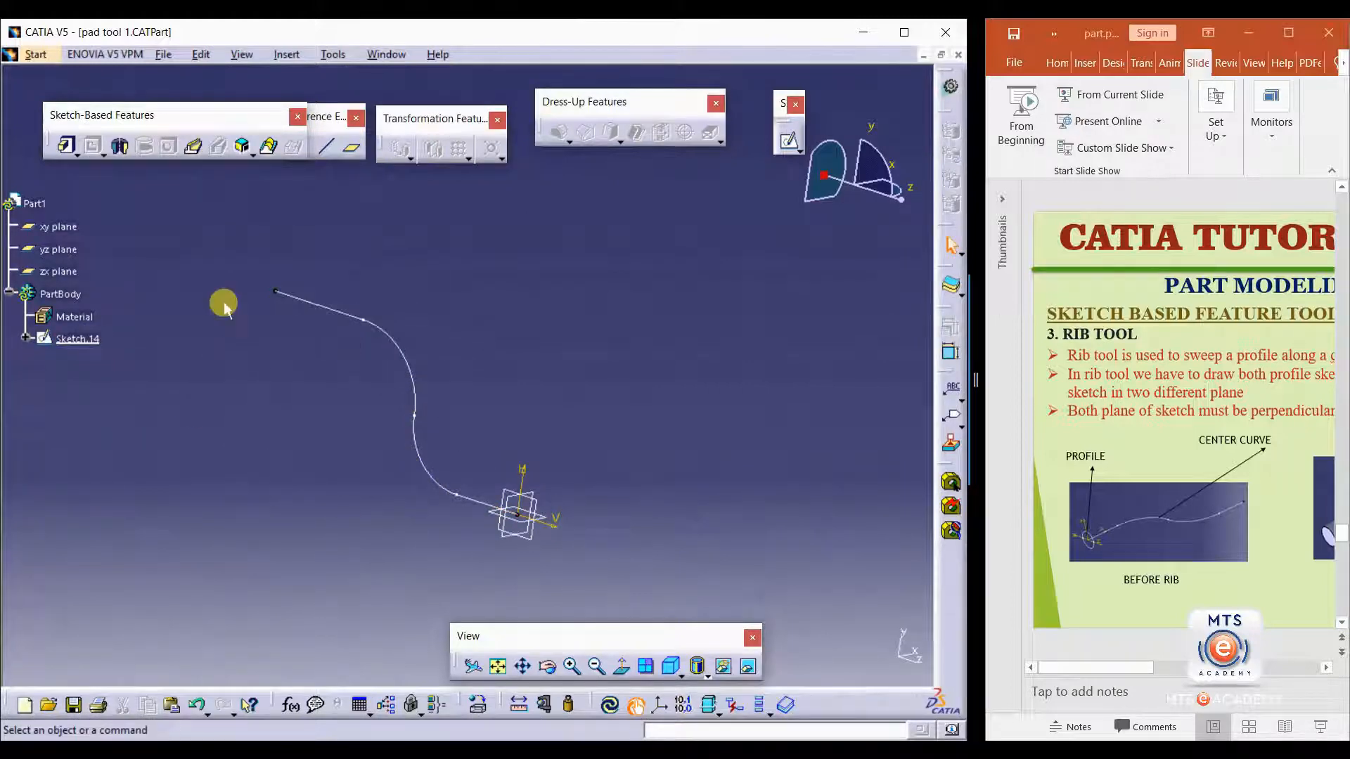
Step: Examine the start of the S-shaped curve against the reference planes to find the plane perpendicular to it
mouse_move(343, 434)
middle_mouse_down()
mouse_move(314, 386)
mouse_move(317, 406)
middle_mouse_up()
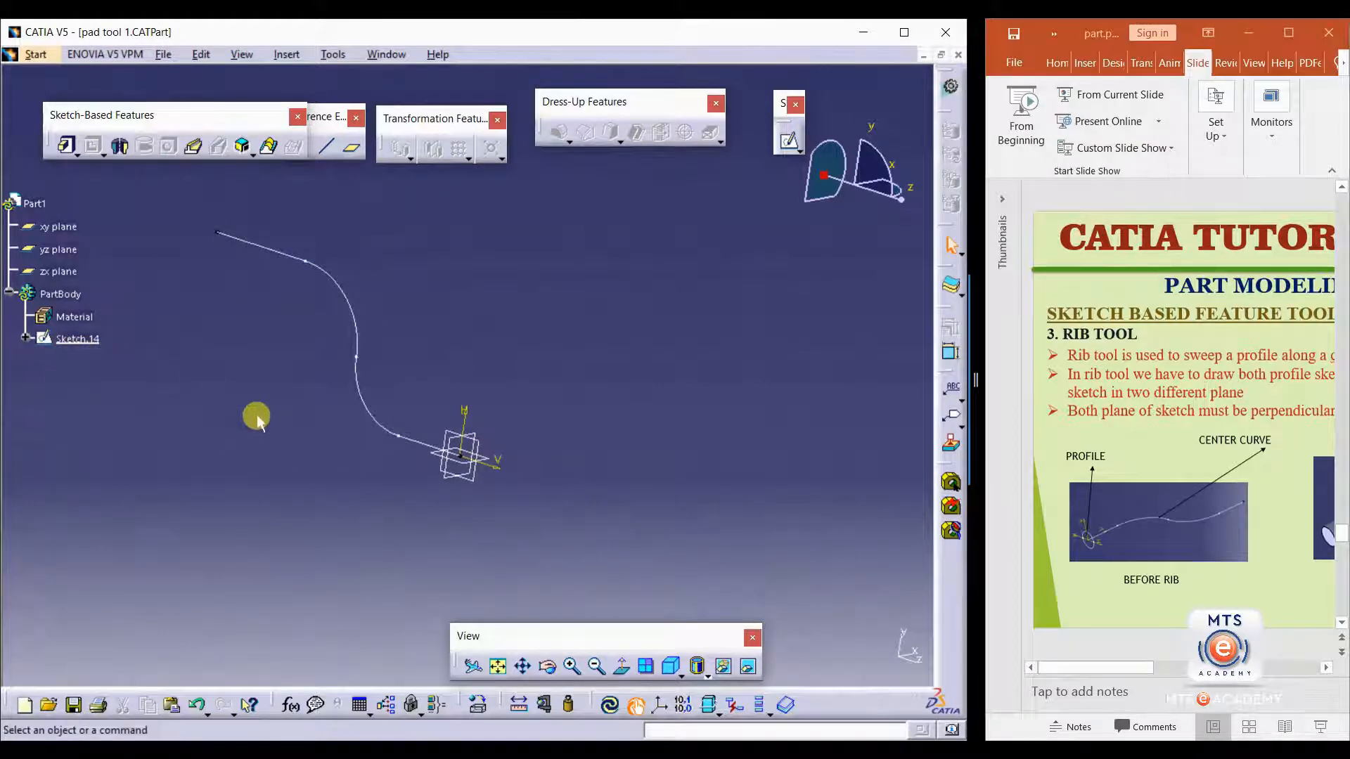
mouse_move(294, 454)
middle_mouse_down()
mouse_move(401, 422)
mouse_move(446, 394)
mouse_move(457, 360)
mouse_move(445, 431)
mouse_move(513, 449)
mouse_move(452, 437)
mouse_move(445, 501)
middle_mouse_up()
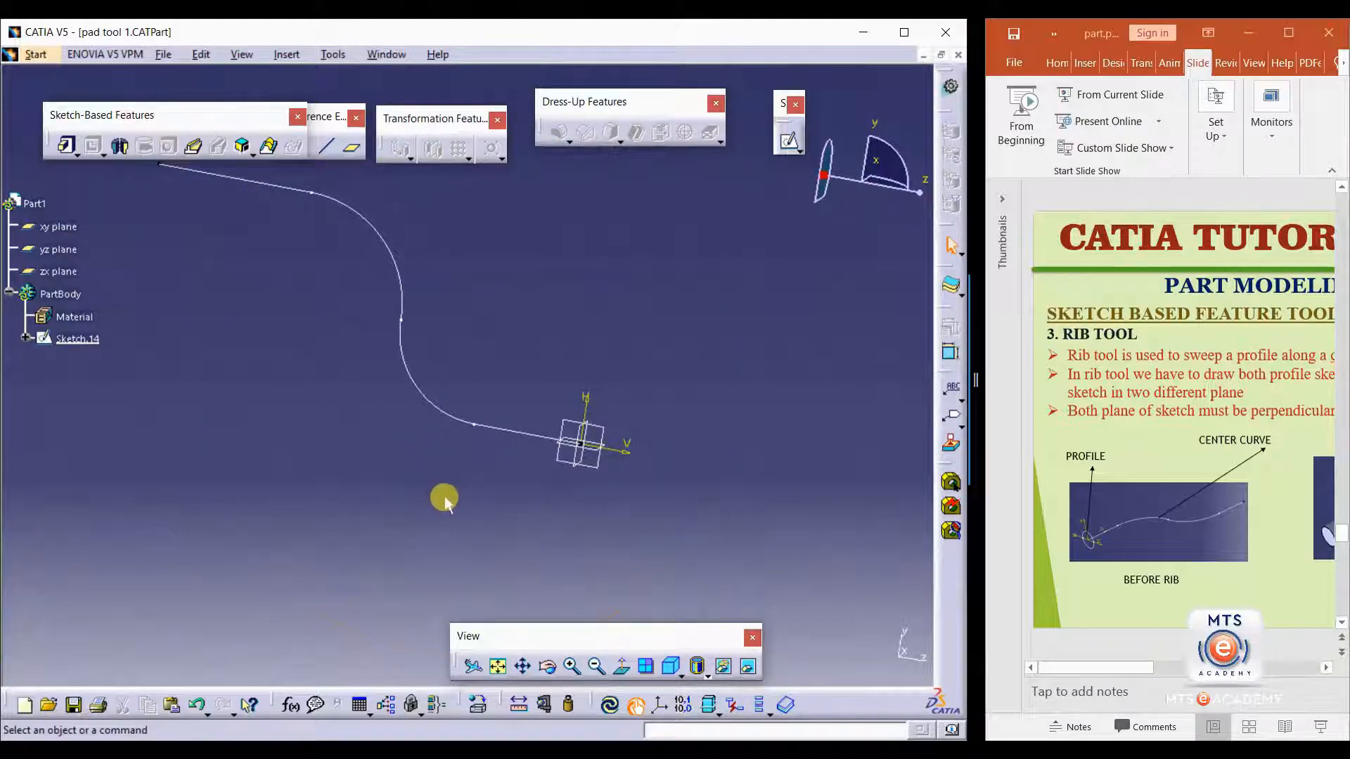
mouse_move(531, 490)
middle_mouse_down()
mouse_move(500, 467)
mouse_move(594, 476)
mouse_move(419, 446)
mouse_move(425, 435)
mouse_move(468, 478)
middle_mouse_up()
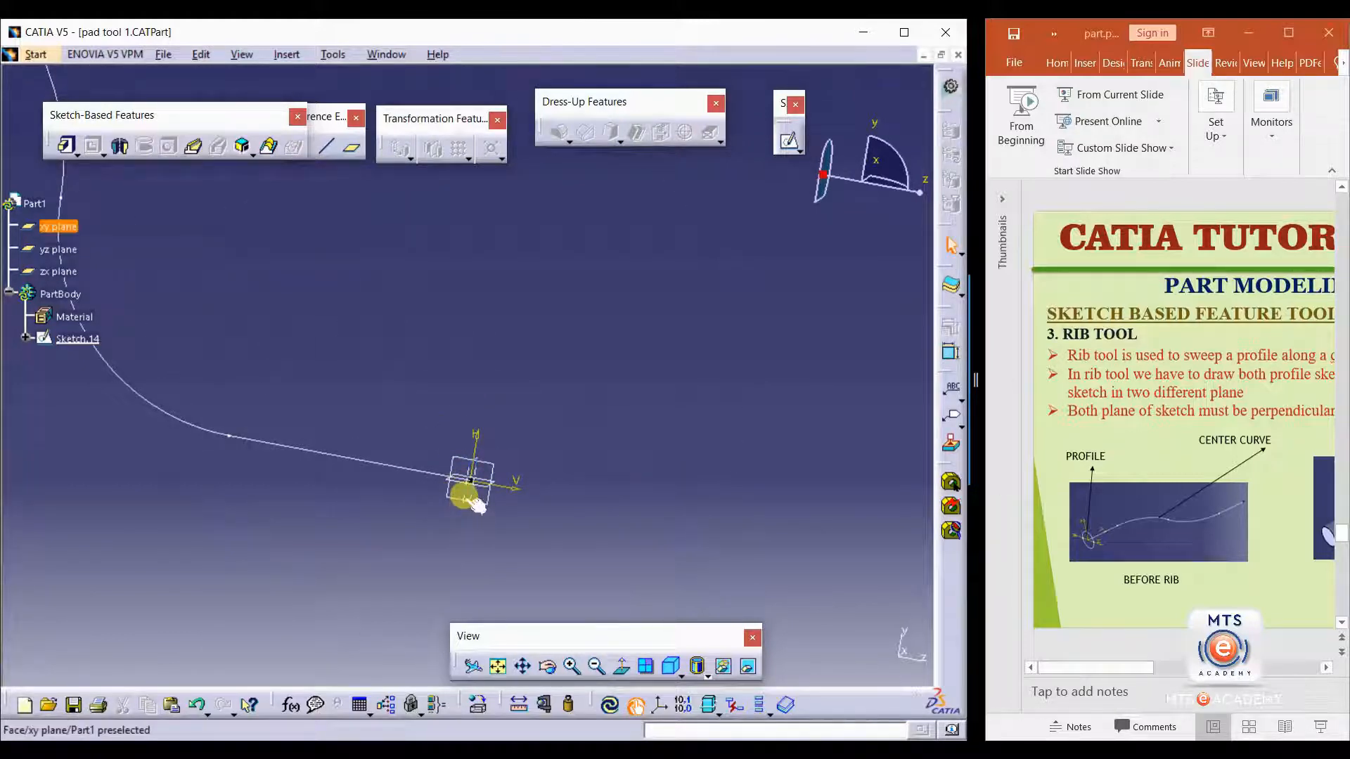
mouse_move(422, 559)
middle_mouse_down()
mouse_move(467, 545)
mouse_move(432, 573)
mouse_move(506, 561)
middle_mouse_up()
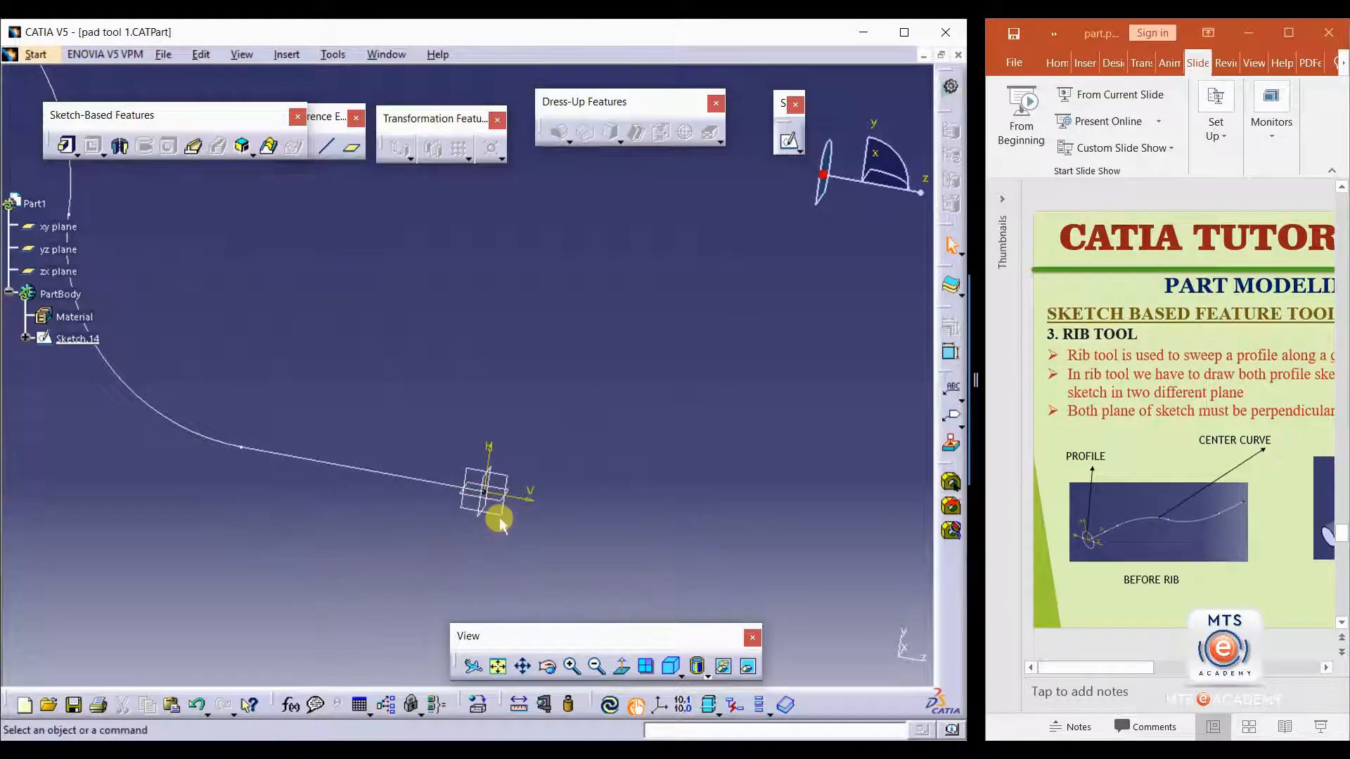
left_click(495, 499)
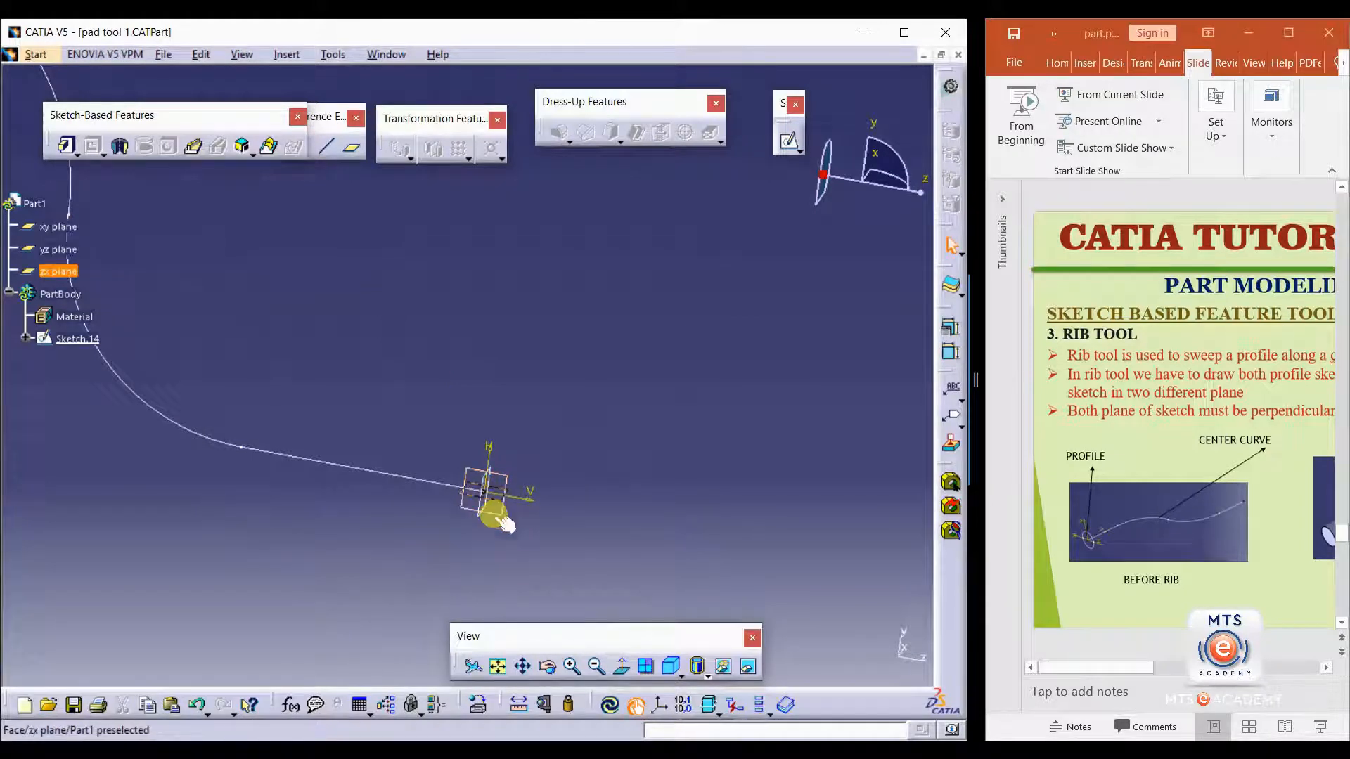
left_click(489, 504)
left_click(478, 538)
left_click(431, 484)
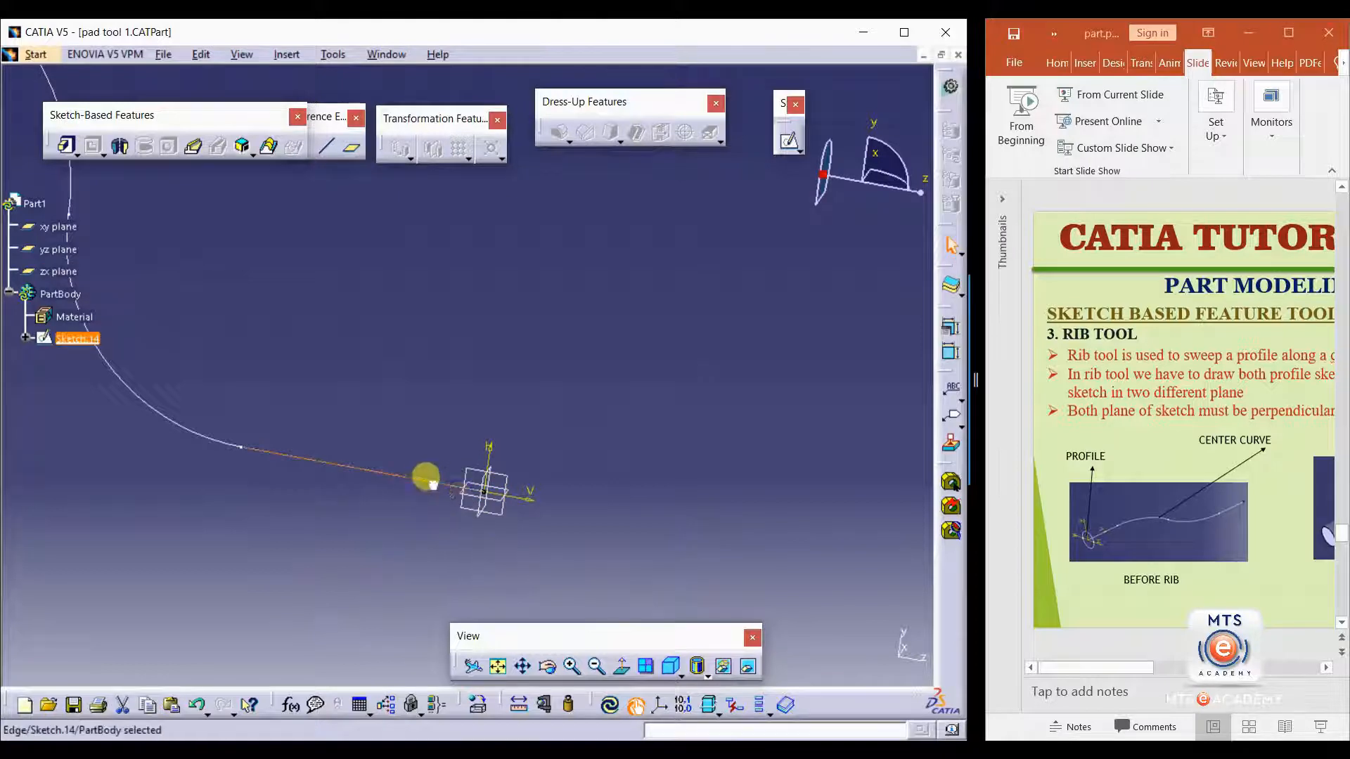
Step: Start a new sketch on the xy plane at the curve's start and view it normal to the sketch plane
left_click(487, 511)
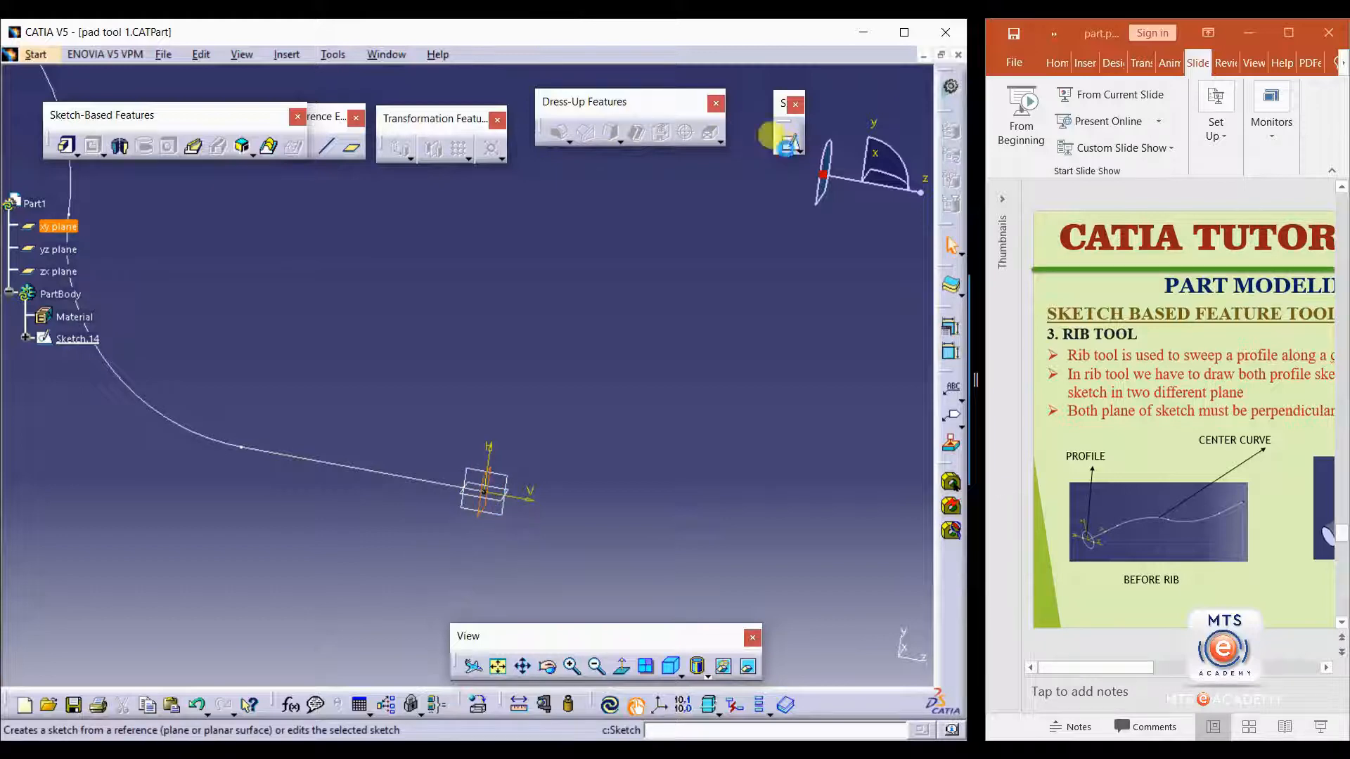
left_click(787, 146)
middle_click_drag(317, 321, 324, 453)
left_click(313, 436)
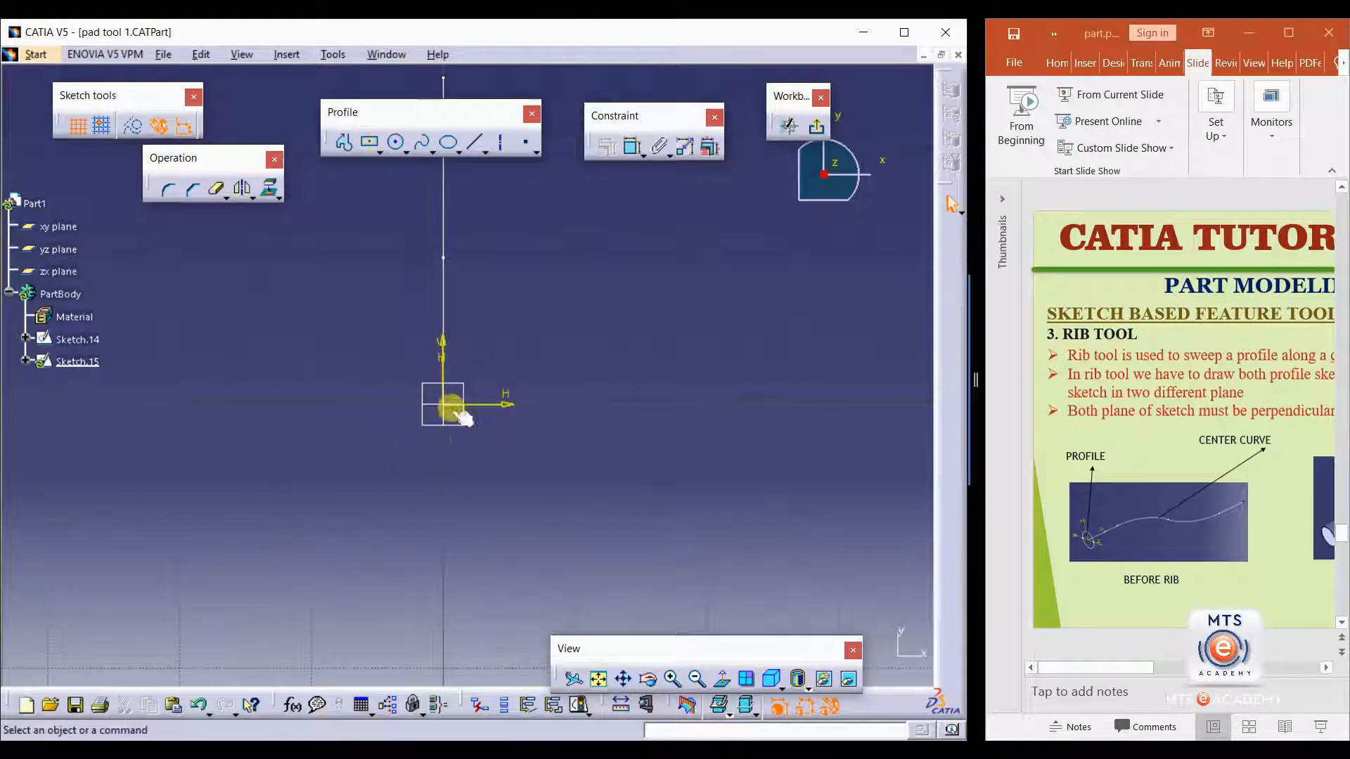
mouse_move(516, 421)
middle_mouse_down()
mouse_move(352, 429)
mouse_move(208, 492)
mouse_move(366, 437)
middle_mouse_up()
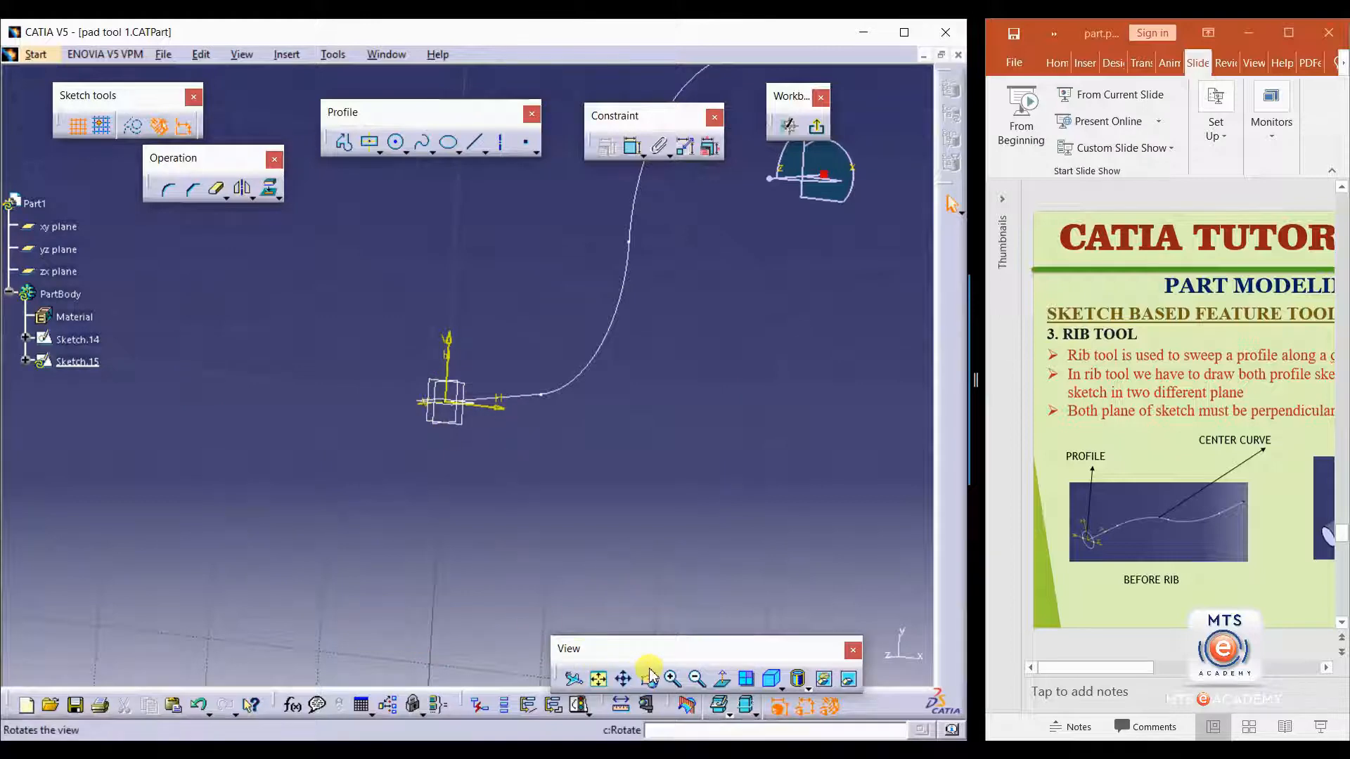
left_click(726, 684)
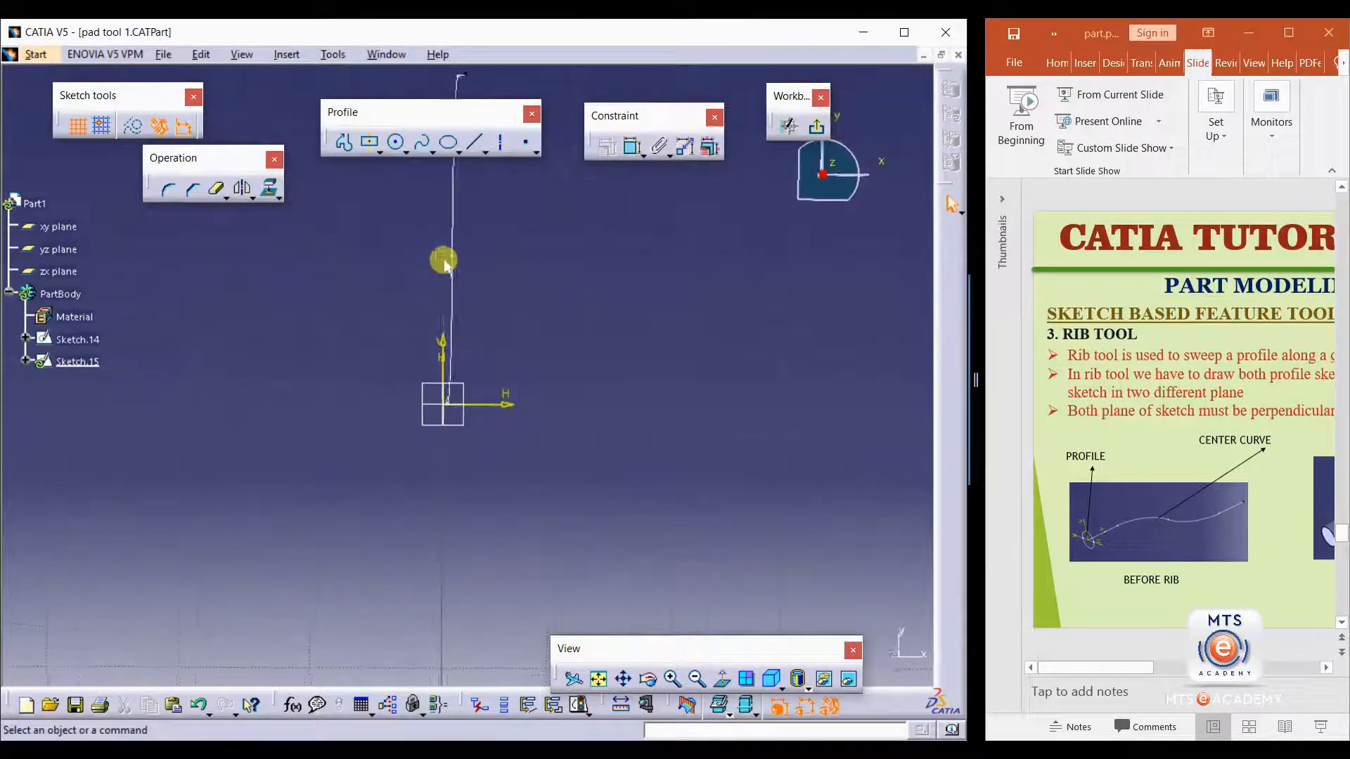
Step: Draw a circle centred on the origin, constrain its diameter to 4 mm and exit the sketch
left_click(397, 143)
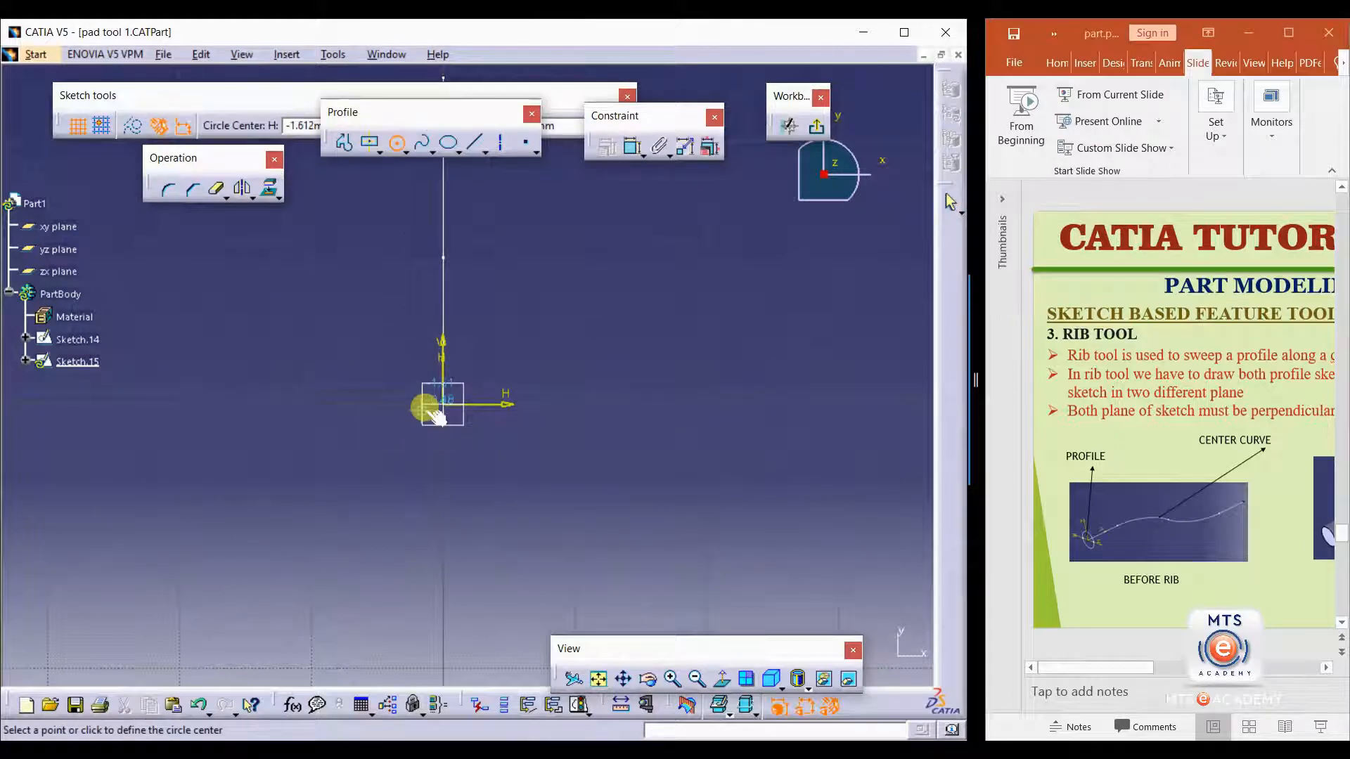
left_click(465, 365)
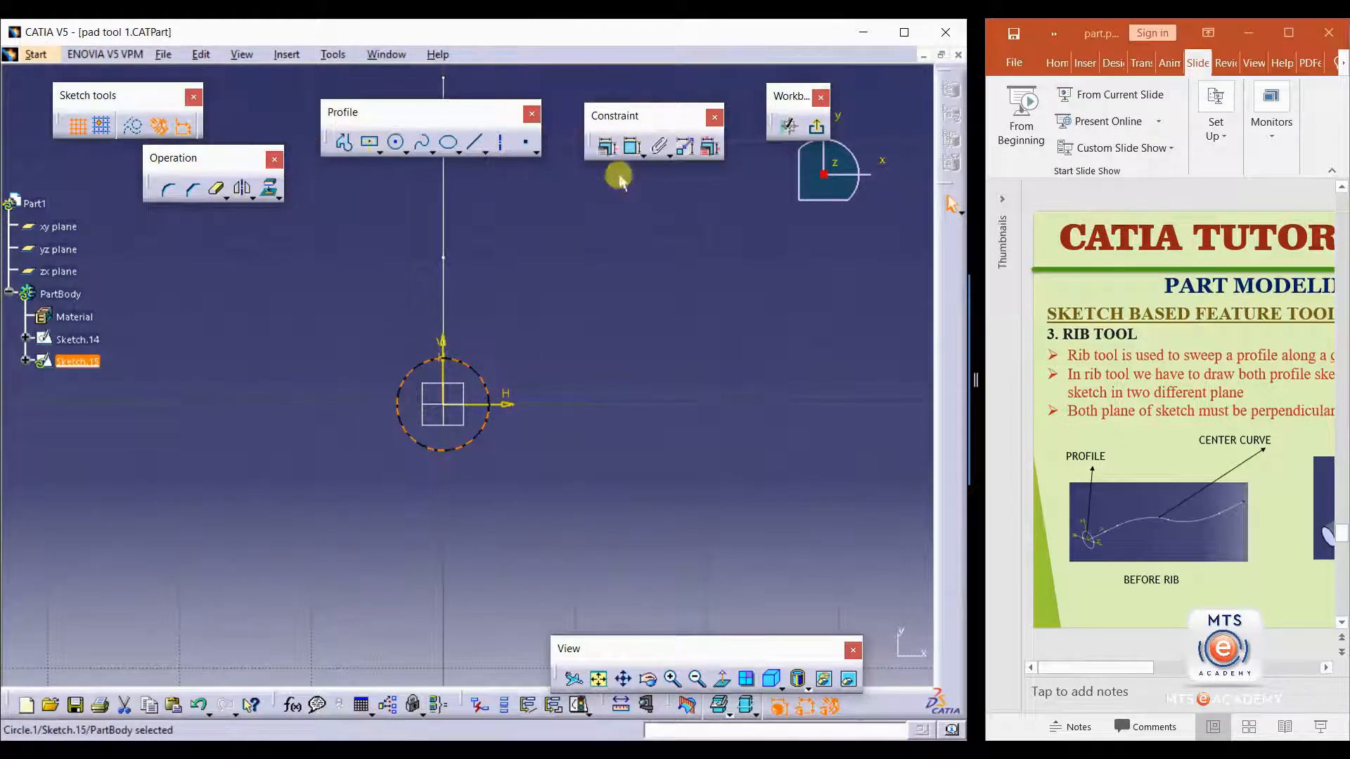
left_click(633, 146)
double_click(504, 351)
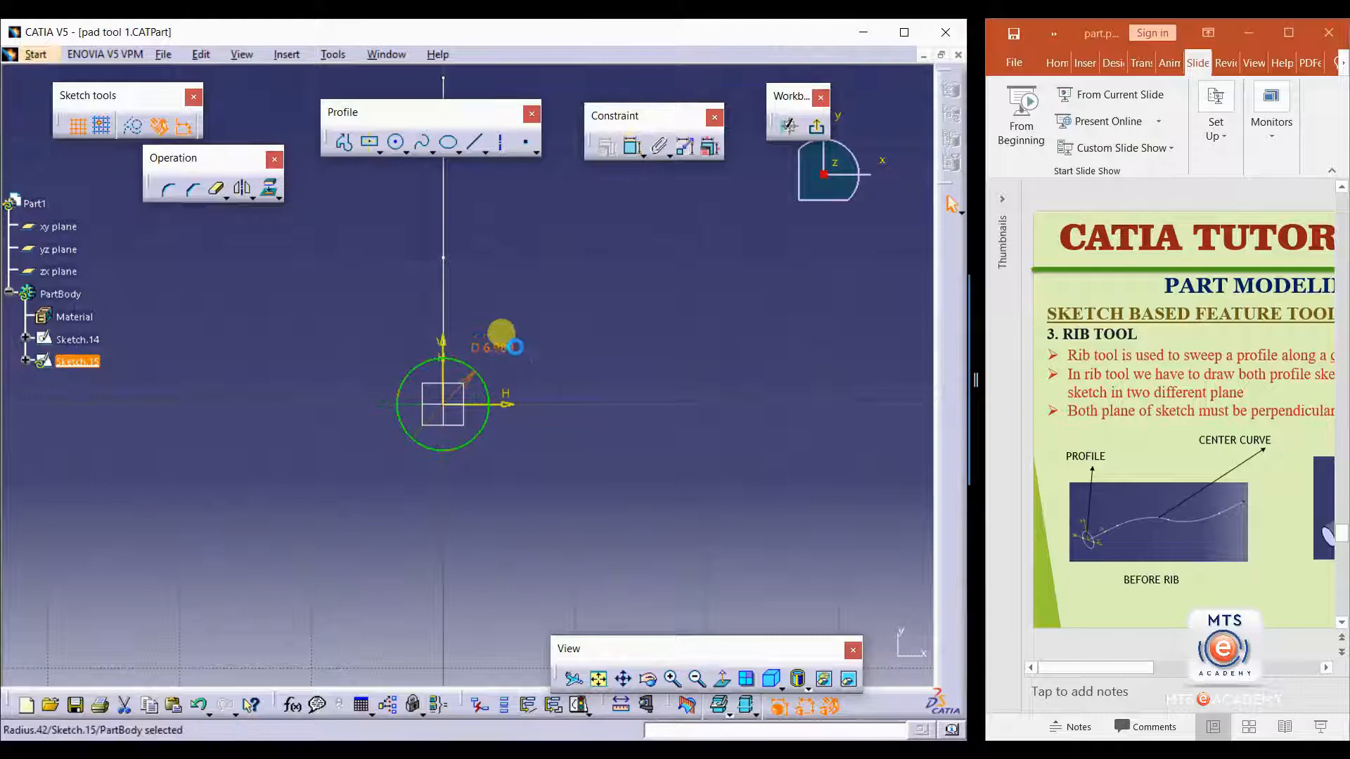
type("4")
key("Return")
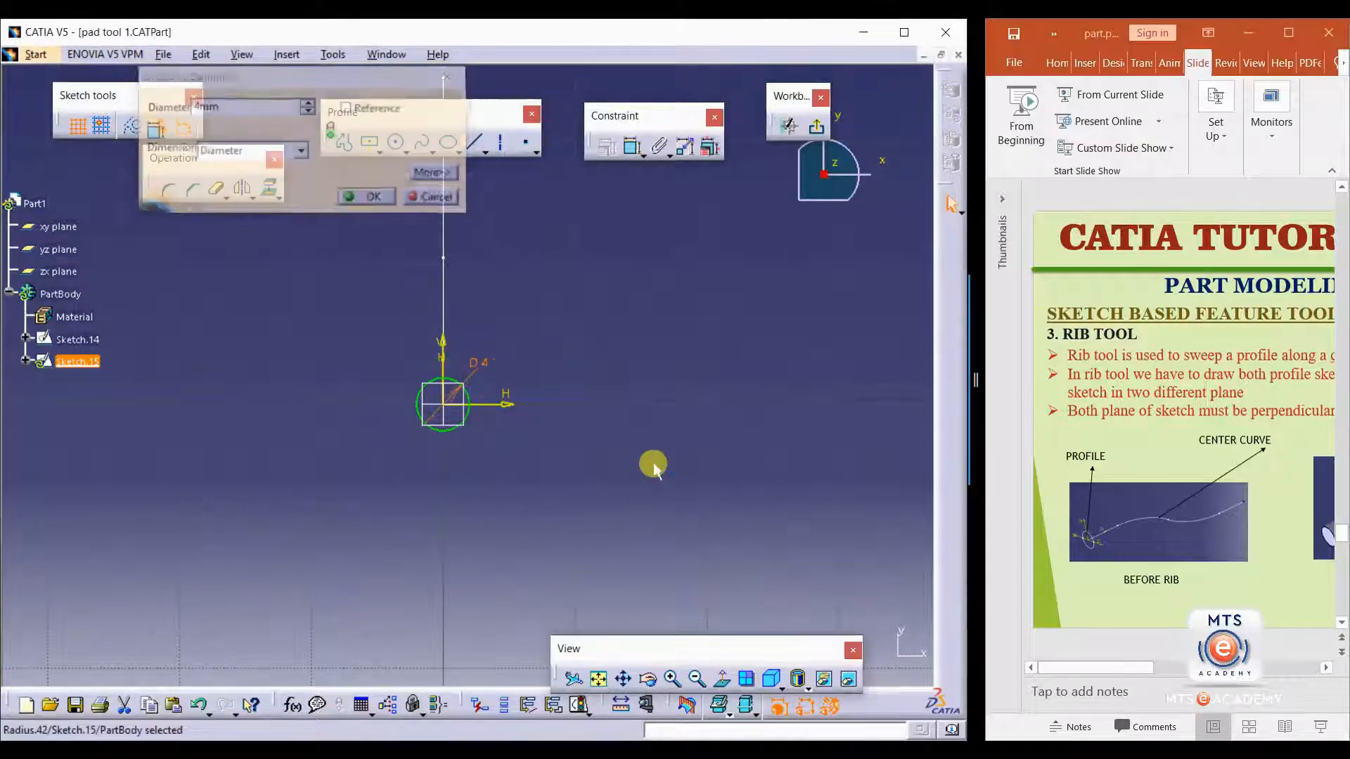
left_click(819, 136)
Step: Set up a rib with the circle sketch as profile and the S-shaped sketch as center curve, keeping the angle, and preview it
mouse_move(529, 415)
middle_mouse_down()
mouse_move(542, 431)
mouse_move(500, 461)
mouse_move(459, 395)
mouse_move(467, 407)
mouse_move(467, 386)
mouse_move(534, 387)
middle_mouse_up()
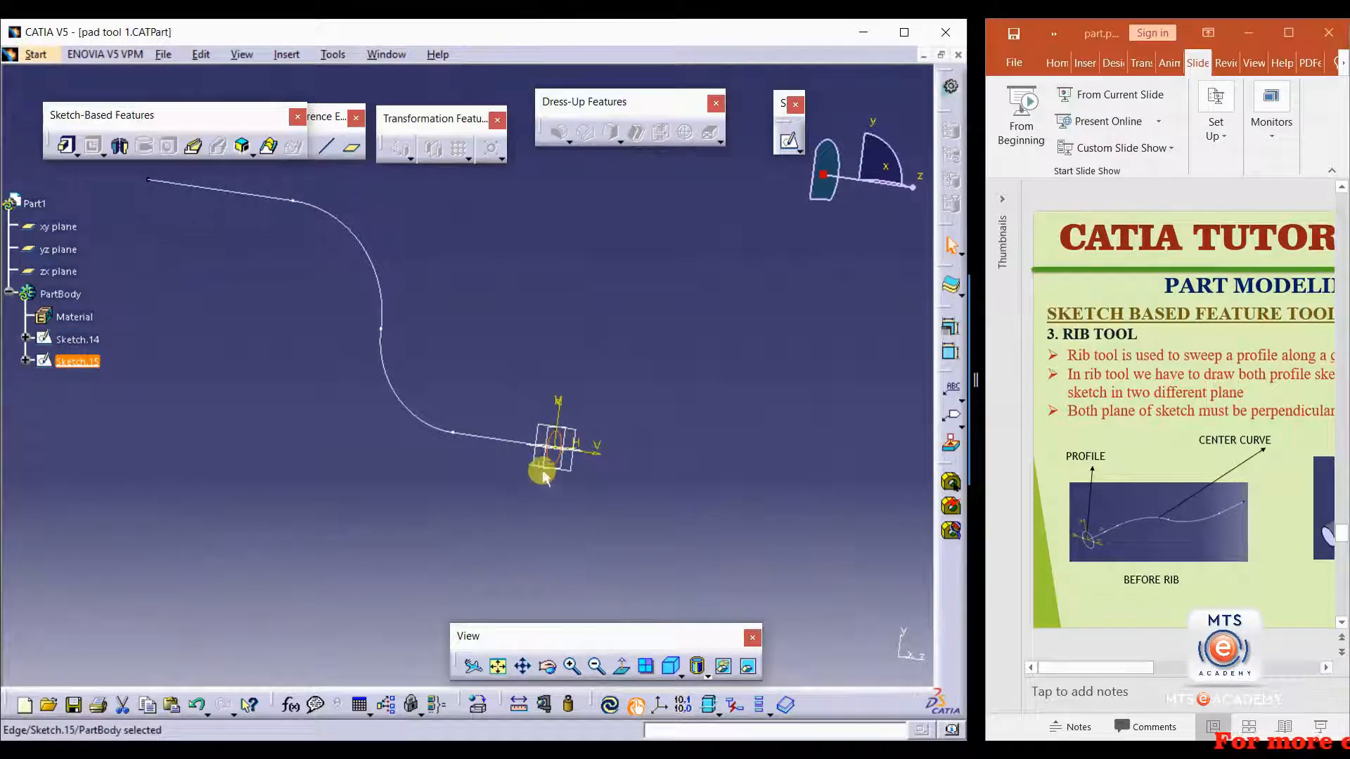
left_click(470, 434)
mouse_move(488, 328)
middle_mouse_down()
mouse_move(483, 371)
mouse_move(485, 355)
middle_mouse_up()
left_click(479, 339)
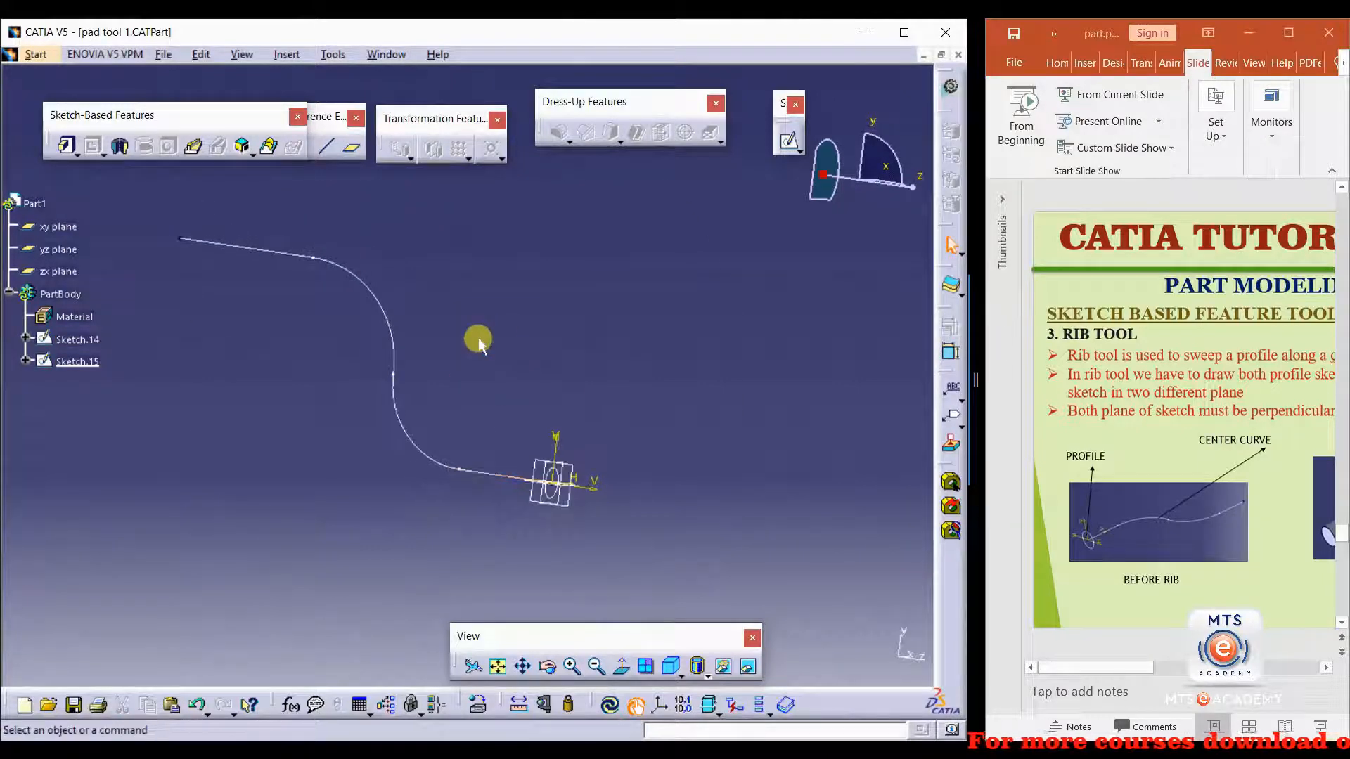
left_click(194, 149)
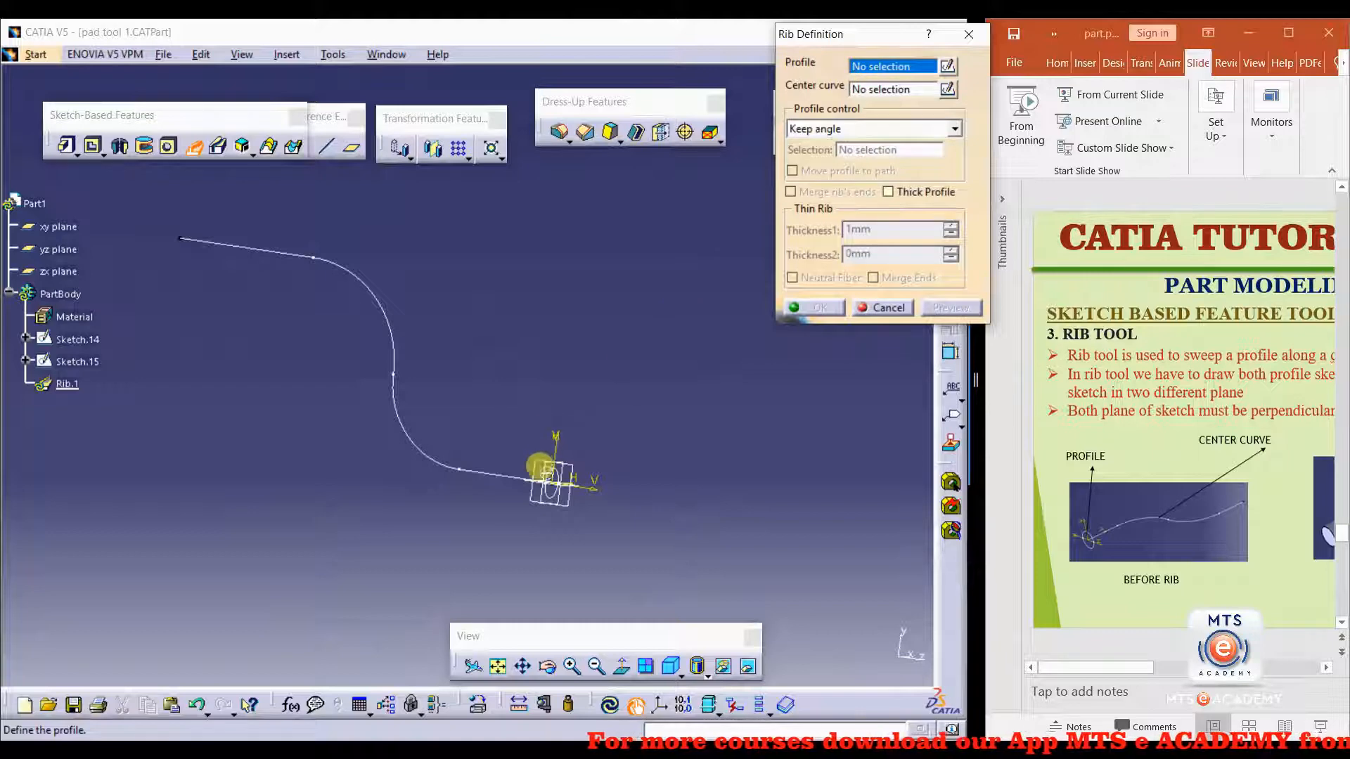
left_click(542, 469)
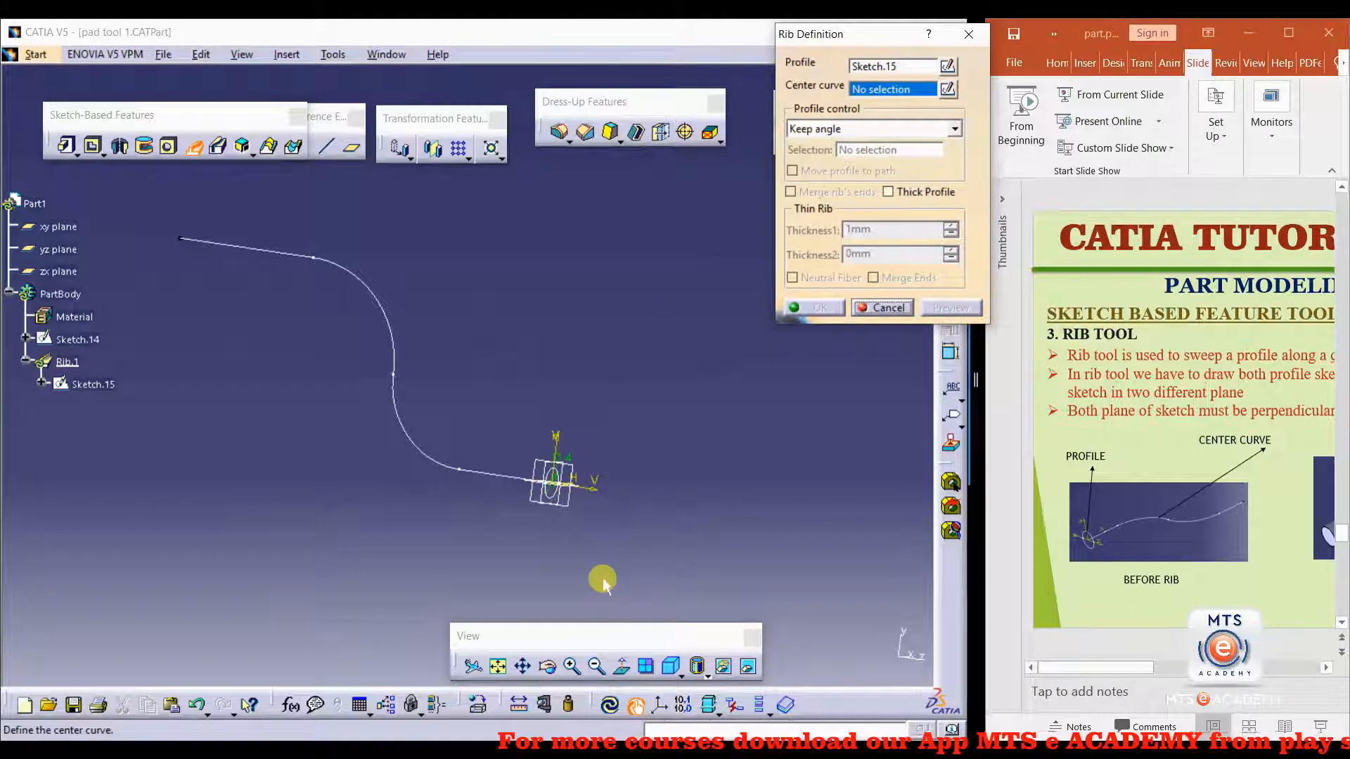
left_click(361, 293)
middle_click_drag(447, 488, 456, 362)
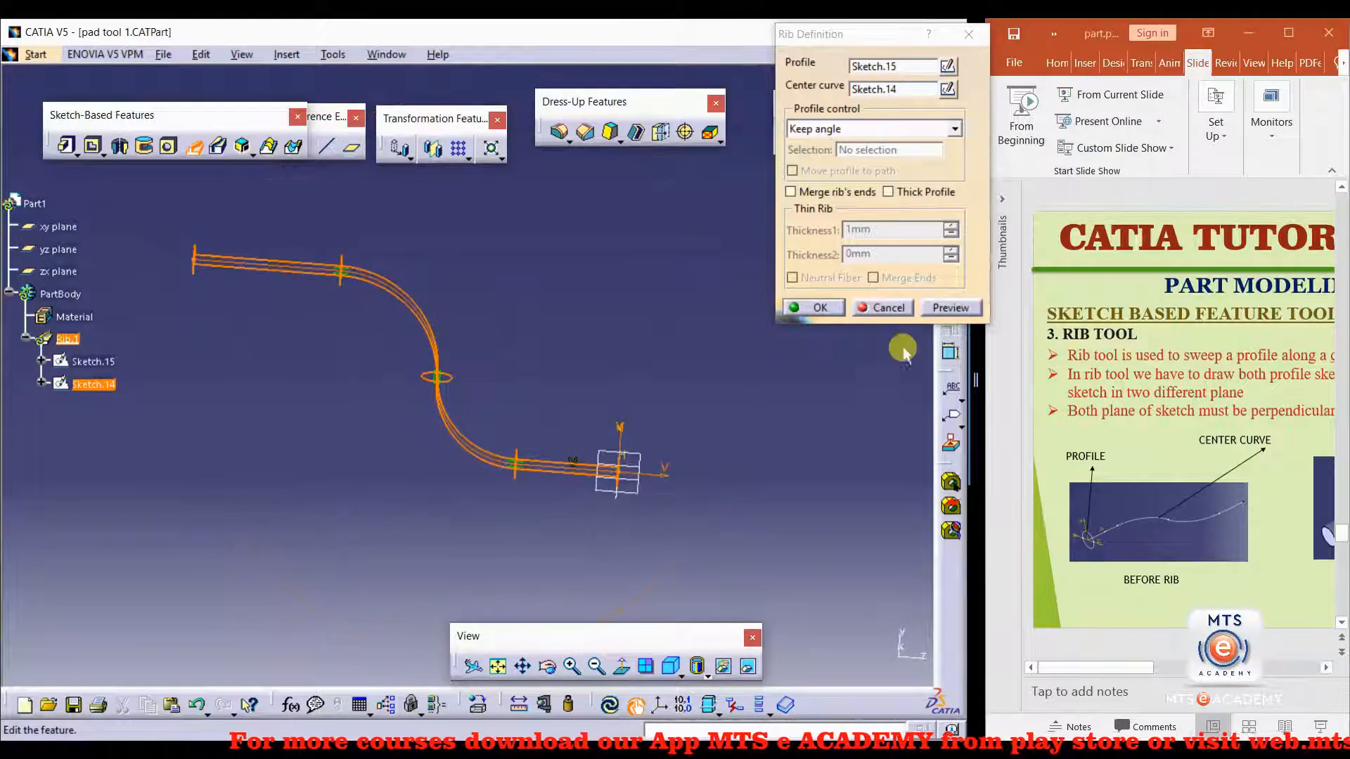
left_click(951, 309)
middle_click_drag(636, 500, 528, 536)
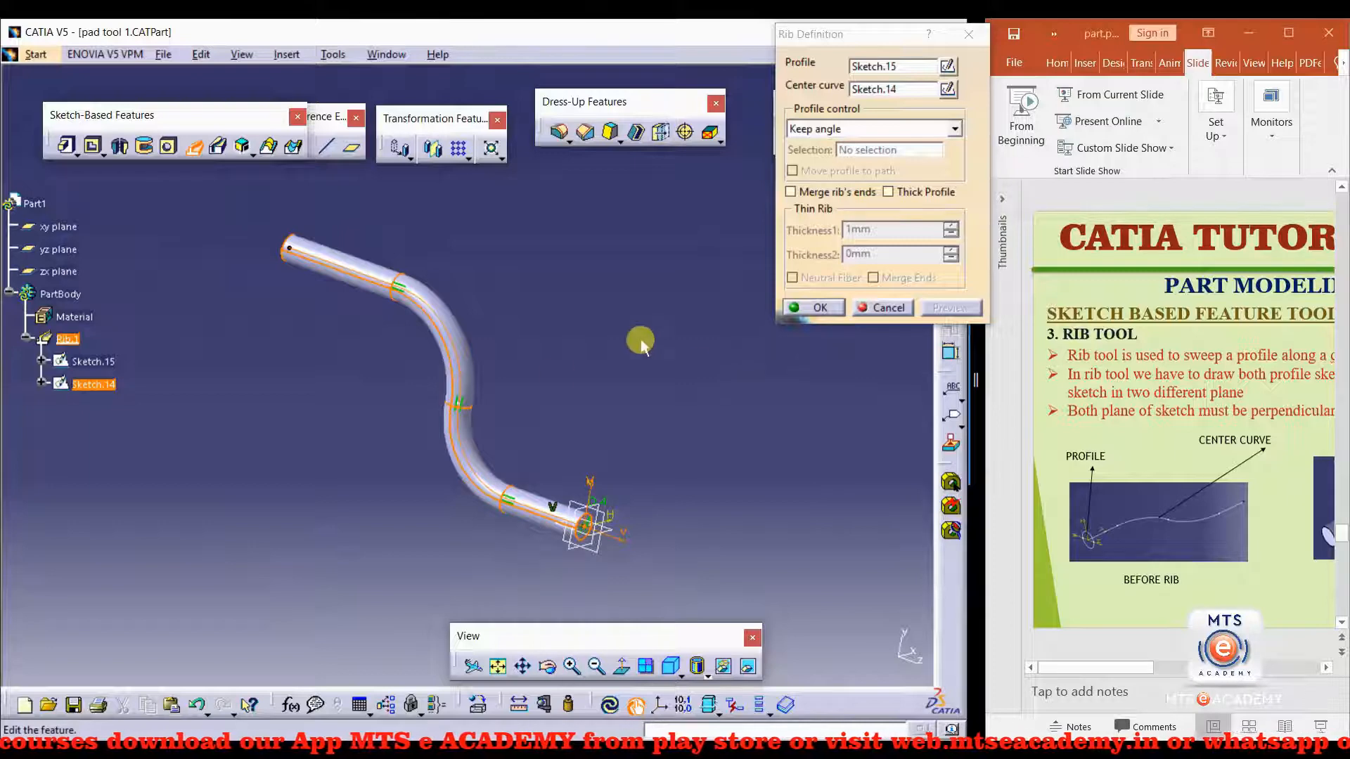
middle_click_drag(636, 528, 562, 457)
middle_click_drag(521, 355, 618, 503)
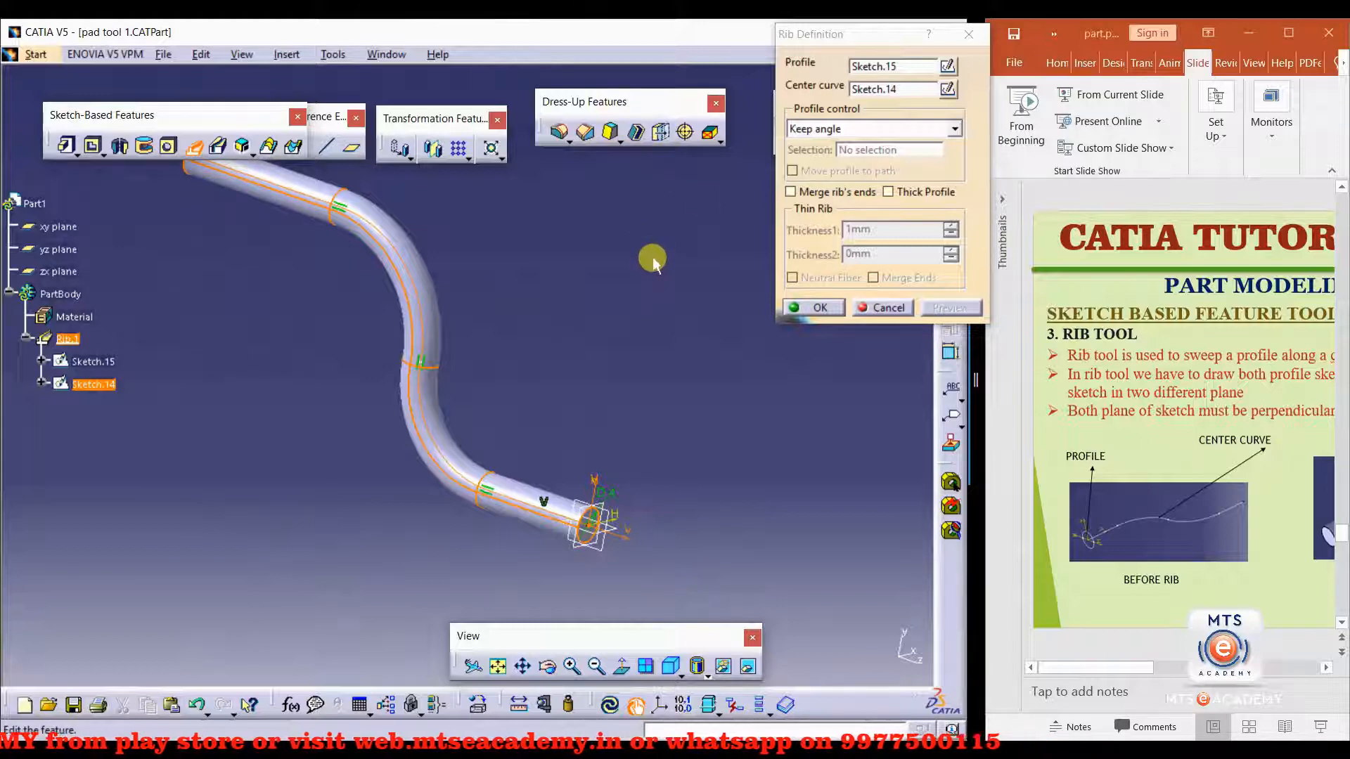
Step: Make the rib hollow with a thick profile, setting Thickness1 to 0.5 mm, and create the feature
left_click(888, 192)
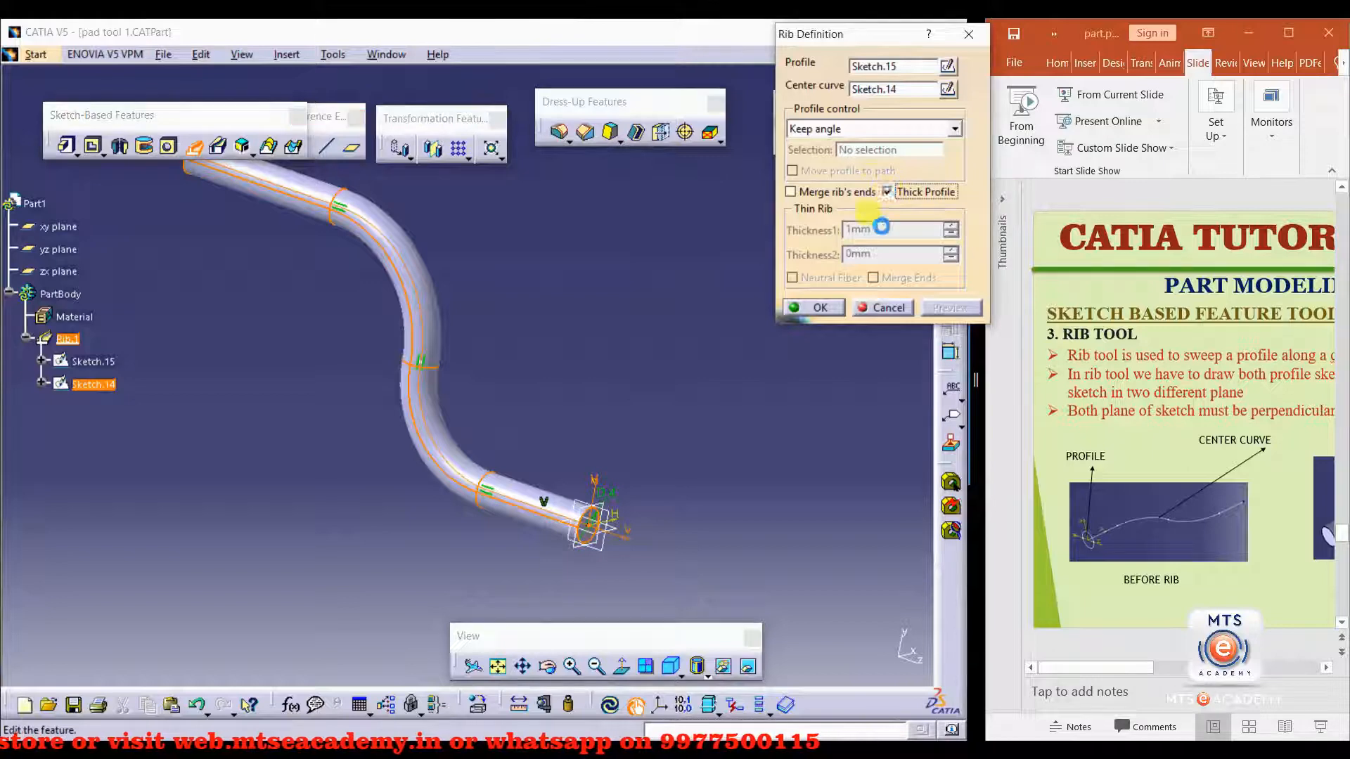
mouse_move(630, 474)
middle_mouse_down()
mouse_move(618, 501)
mouse_move(614, 457)
mouse_move(624, 506)
mouse_move(626, 485)
middle_mouse_up()
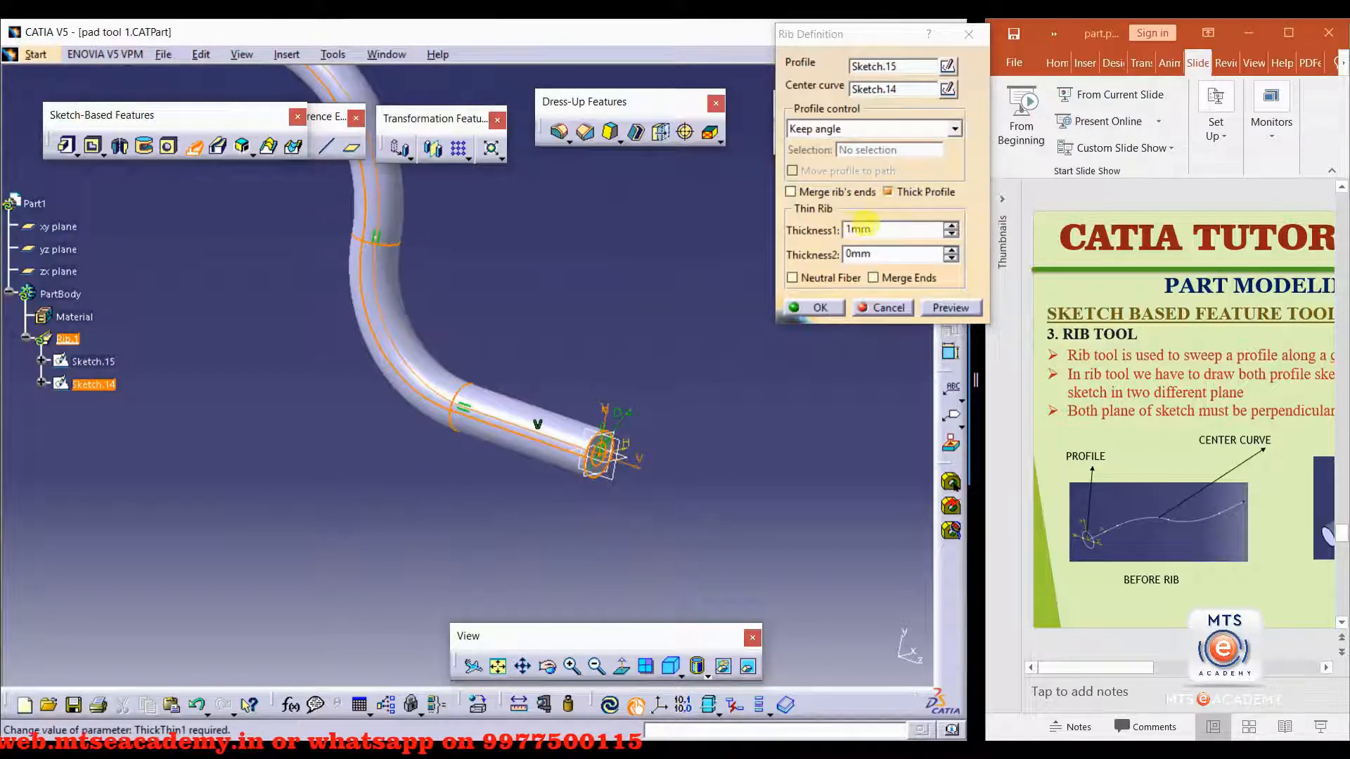
double_click(863, 228)
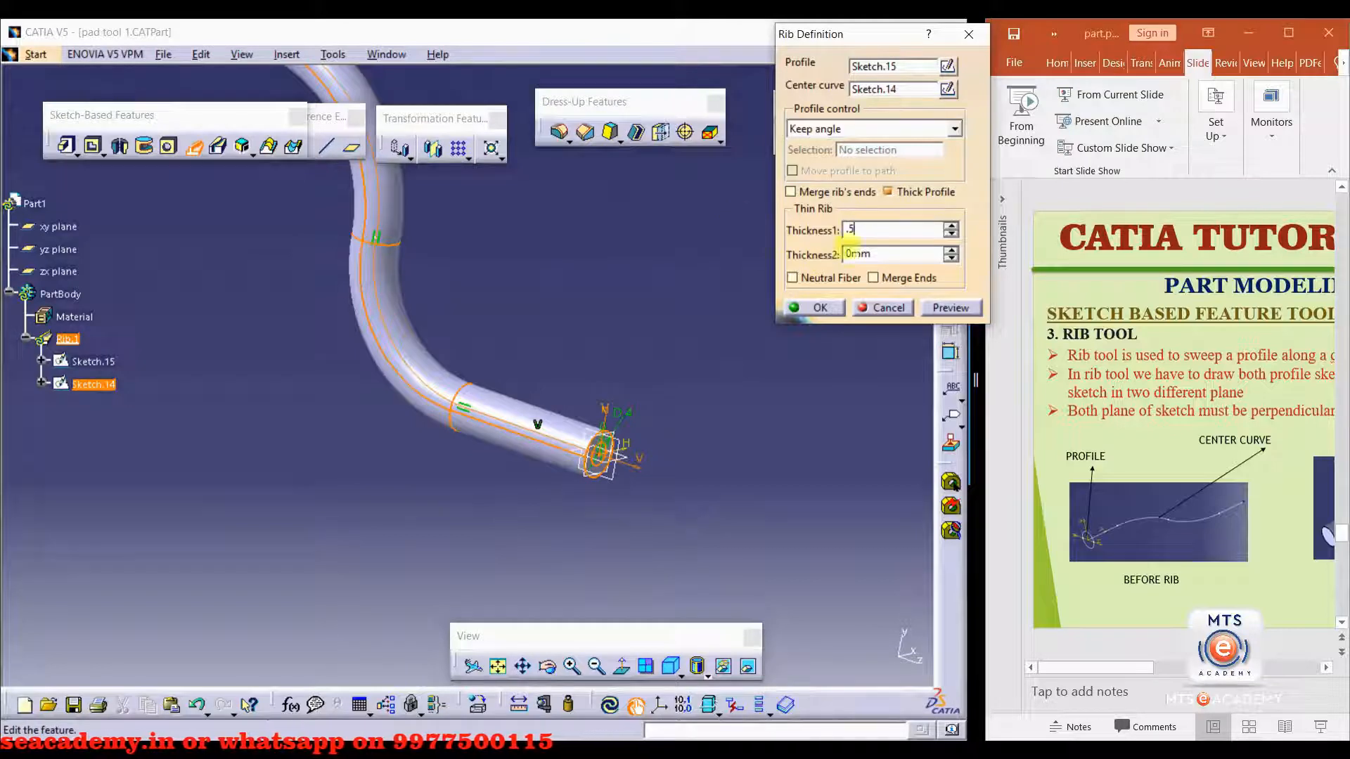
left_click(927, 304)
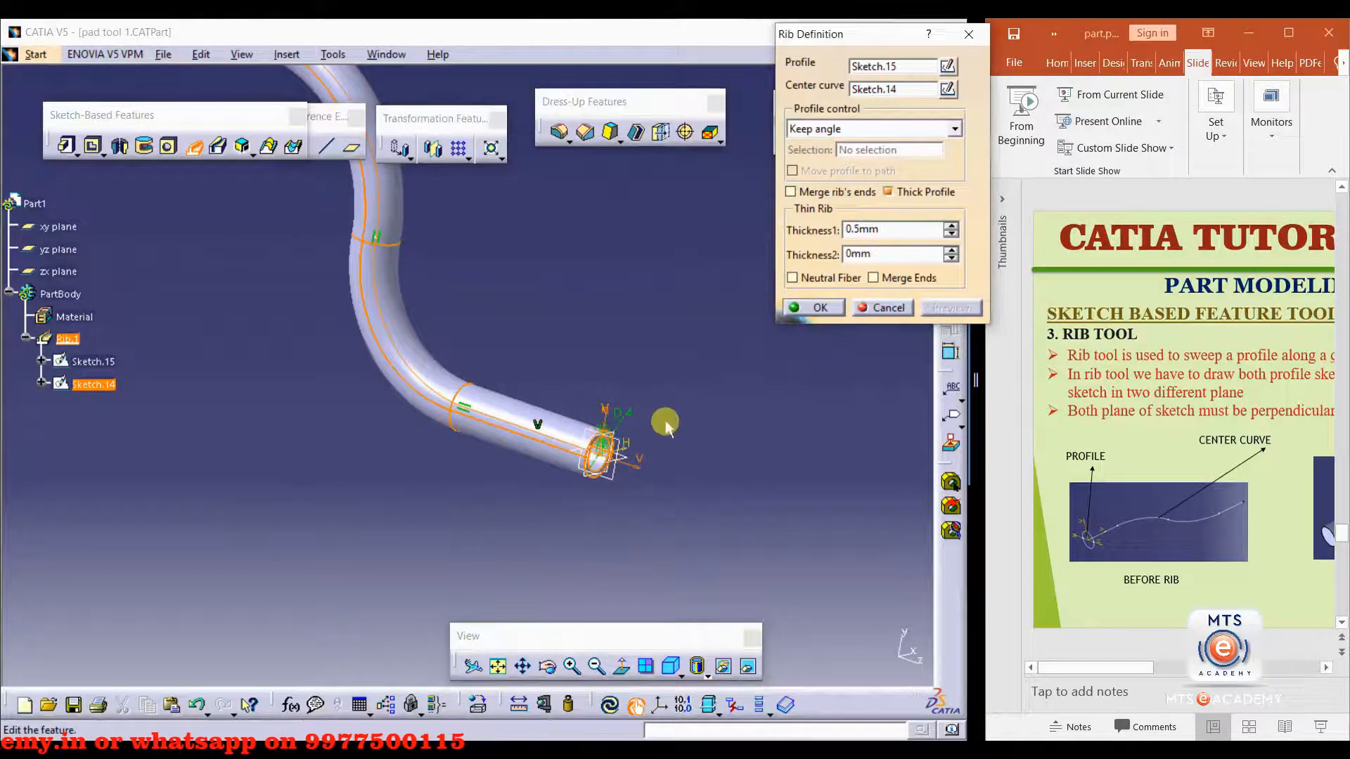
middle_click_drag(603, 450, 356, 368)
middle_click_drag(539, 371, 420, 378)
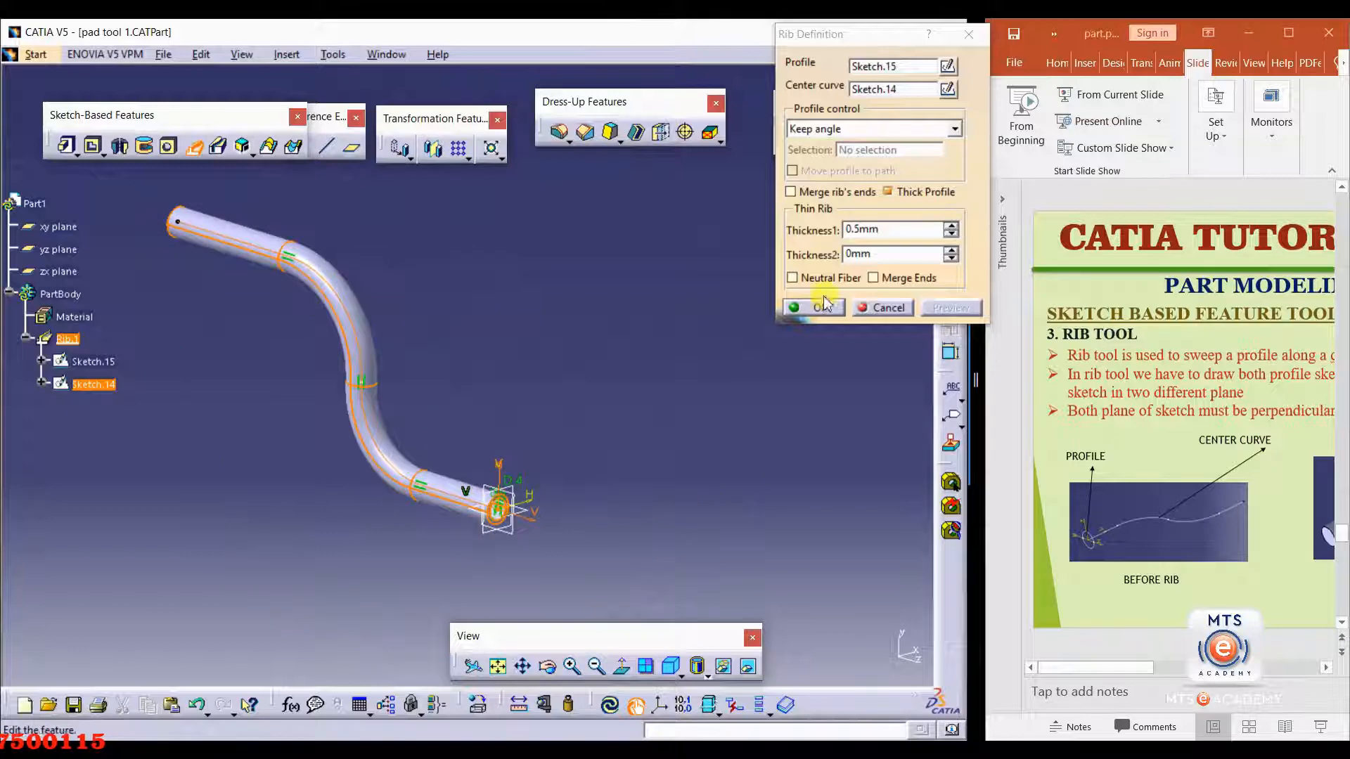
left_click(818, 308)
middle_click_drag(606, 341, 669, 400)
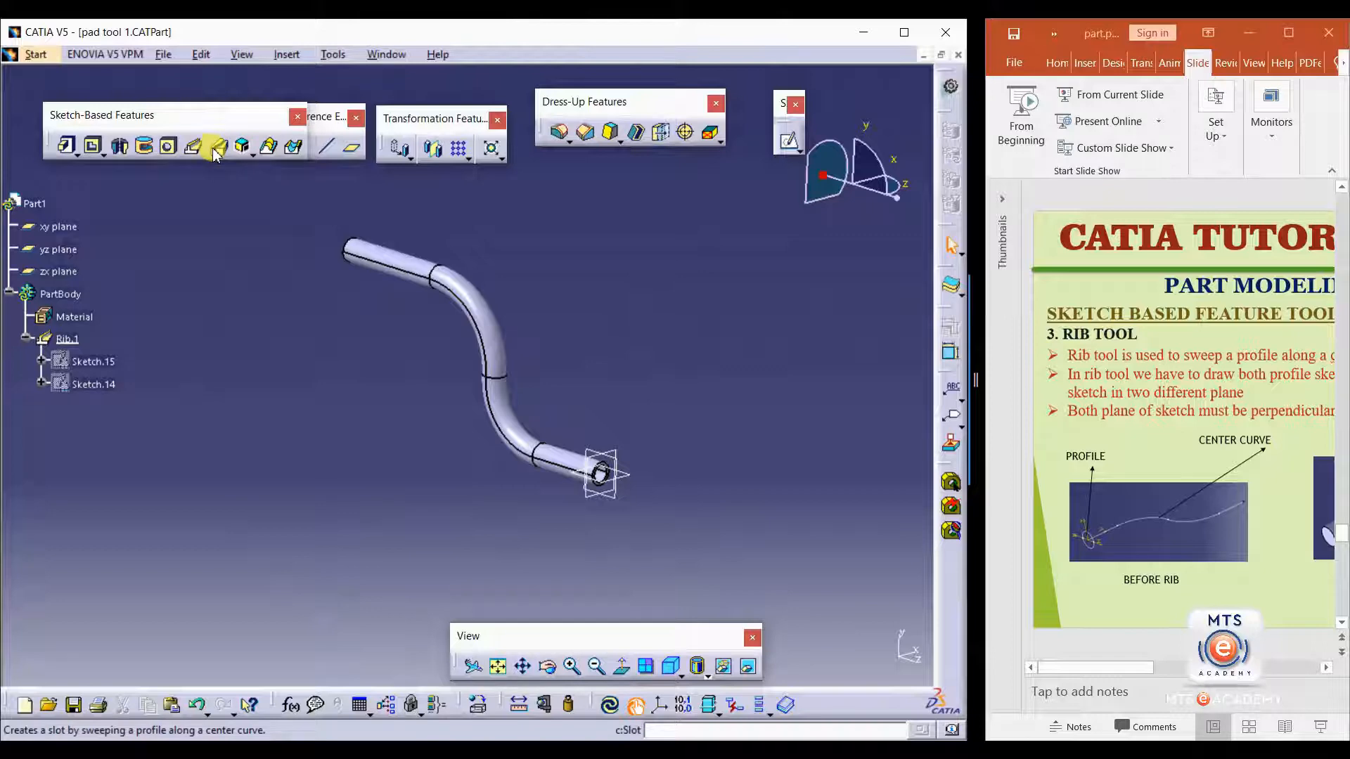
middle_click_drag(392, 425, 392, 377)
left_click(386, 418)
middle_click_drag(504, 364, 410, 417)
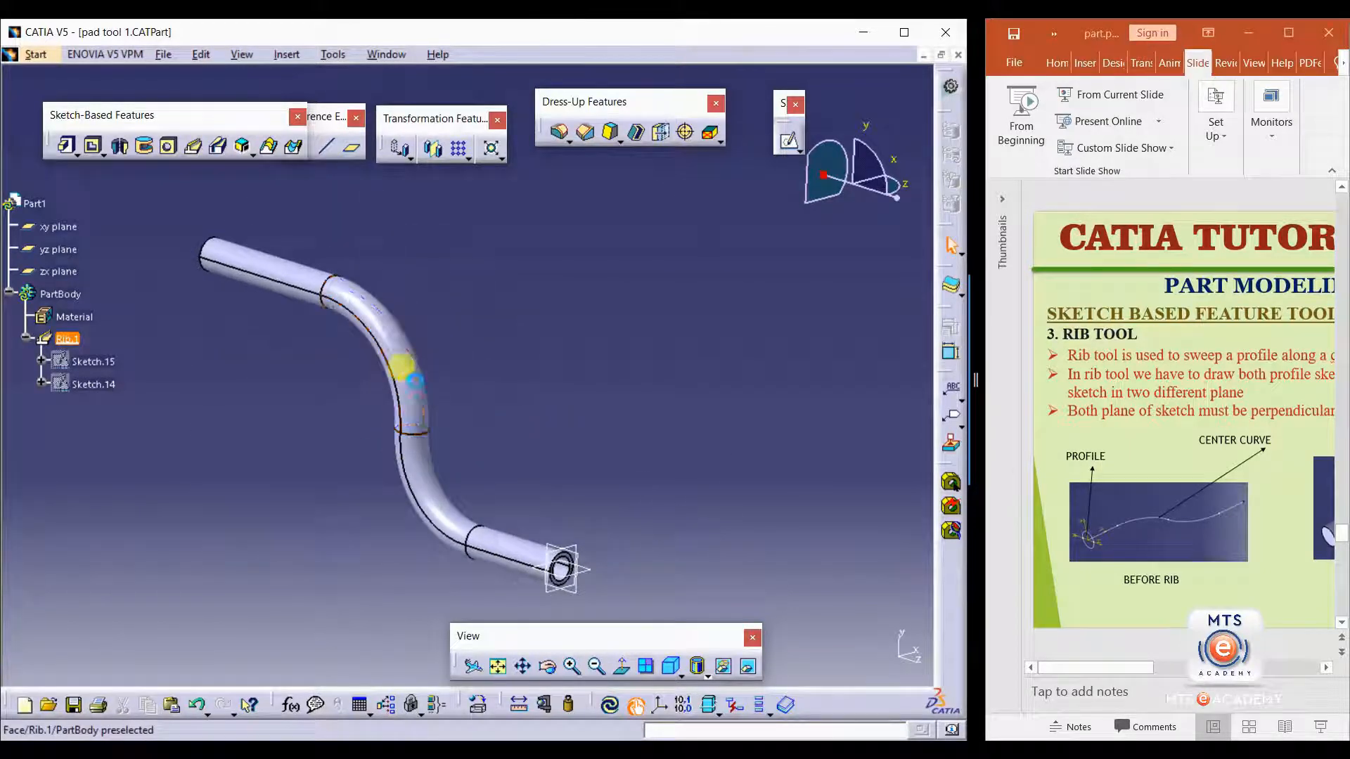
Step: Examine the hollow tube's bends and open end up close
left_click(402, 367)
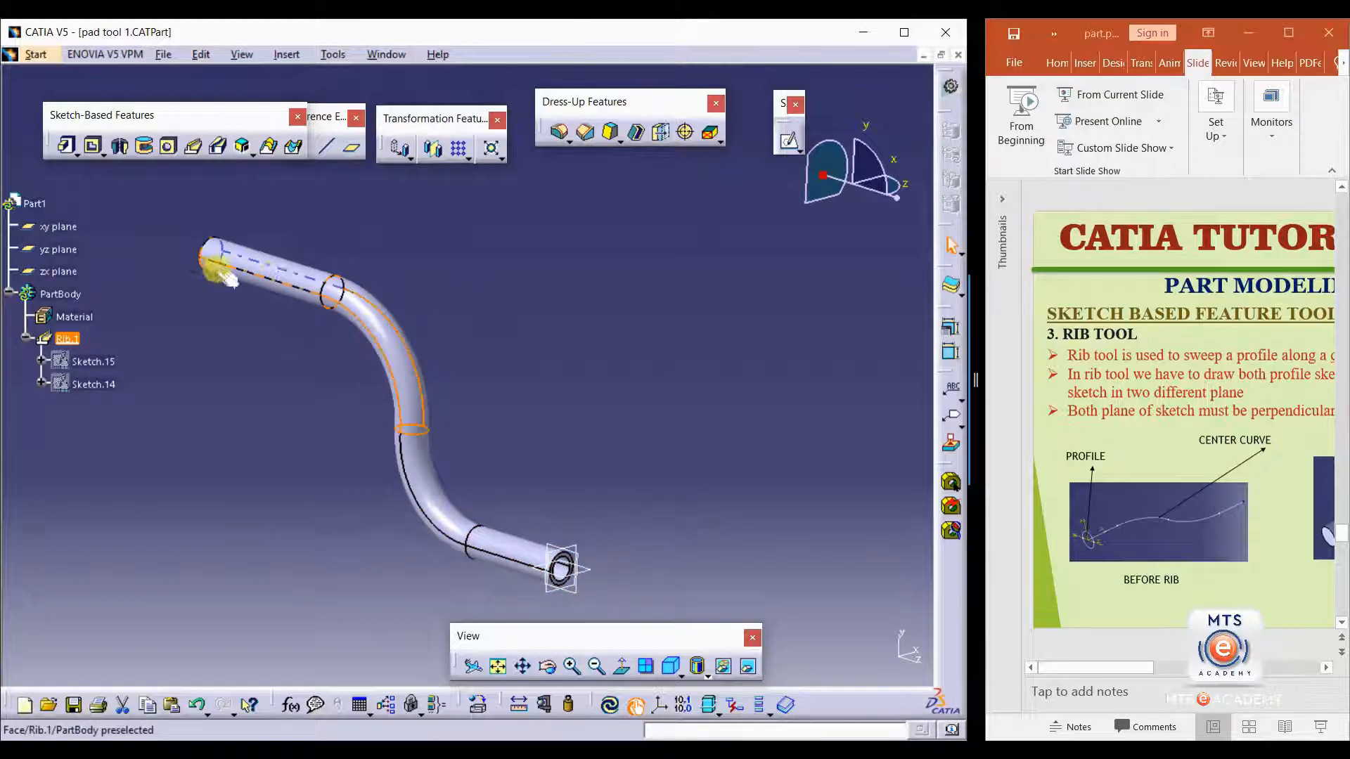
left_click(596, 560)
middle_click_drag(555, 582, 605, 536)
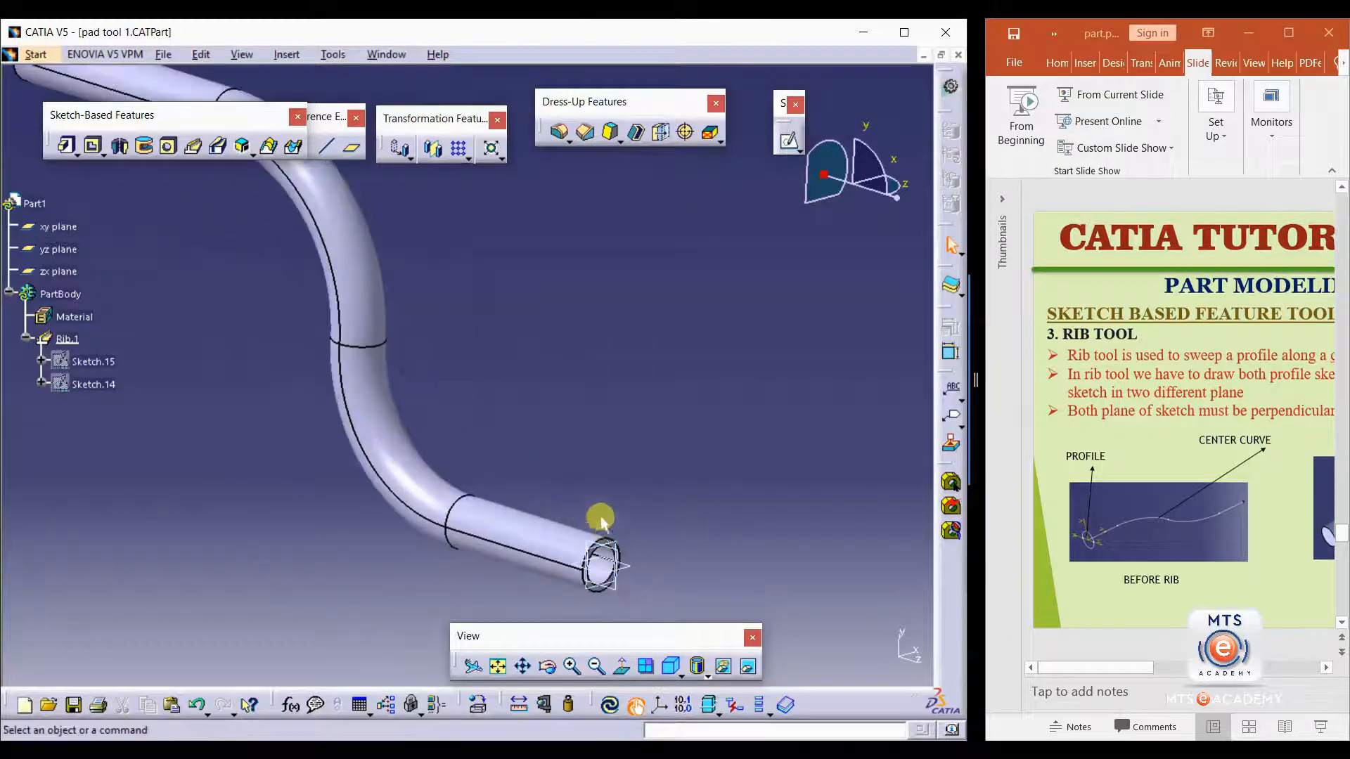
left_click(636, 575)
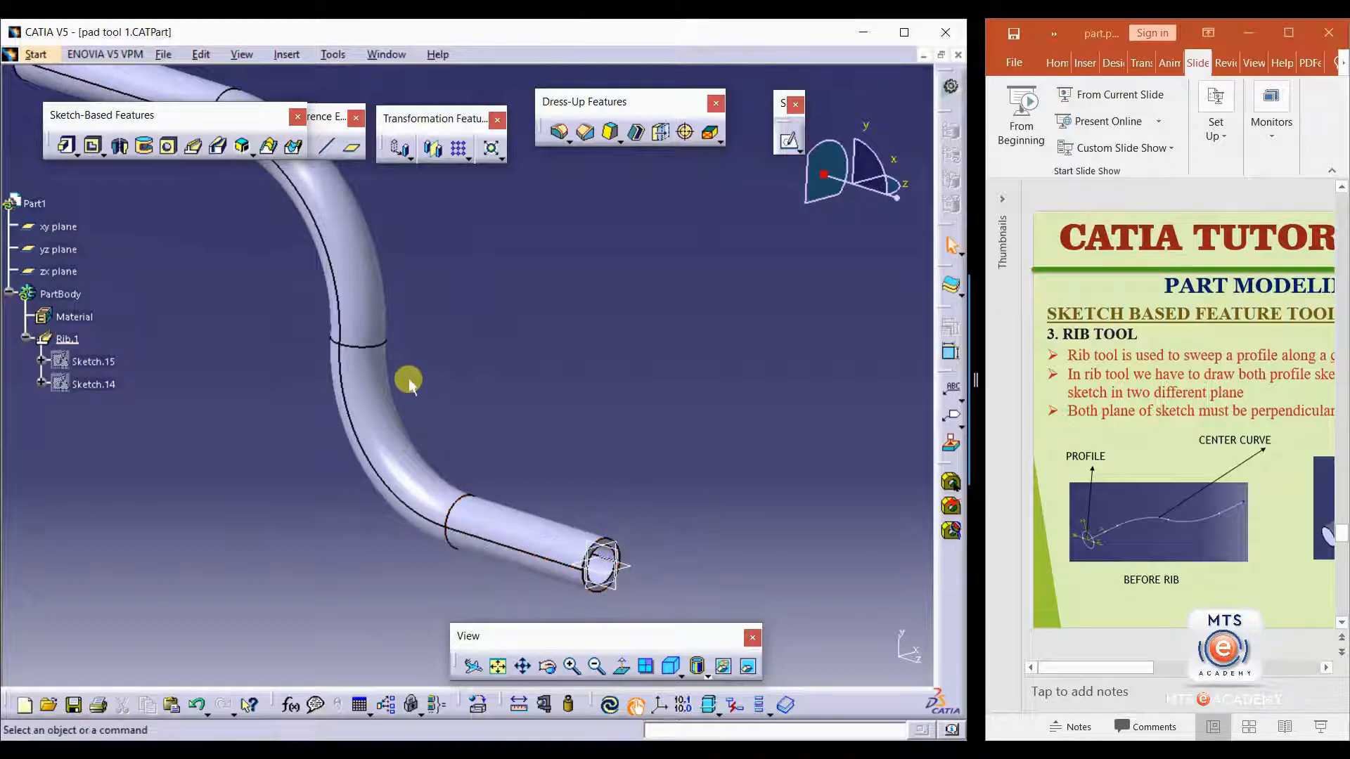
middle_click_drag(476, 454, 612, 582)
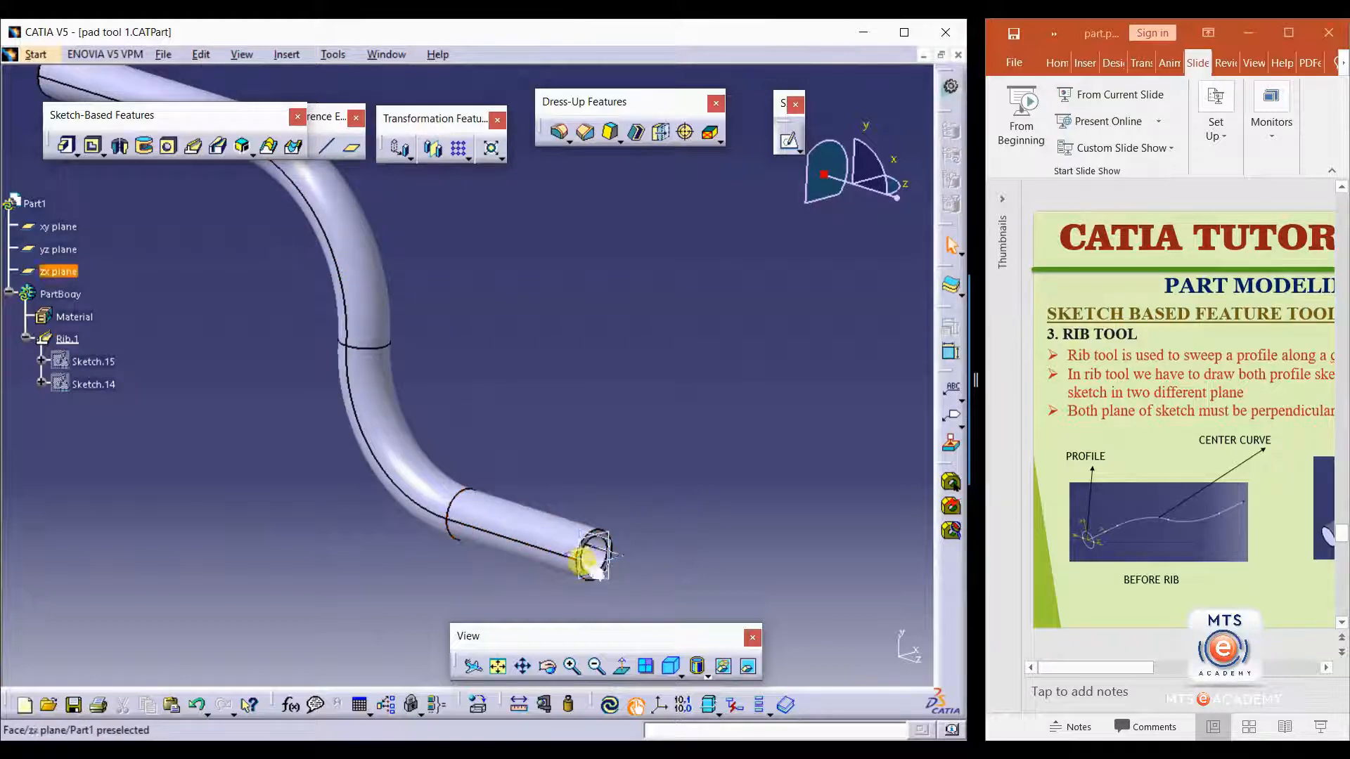
middle_click_drag(282, 300, 541, 520)
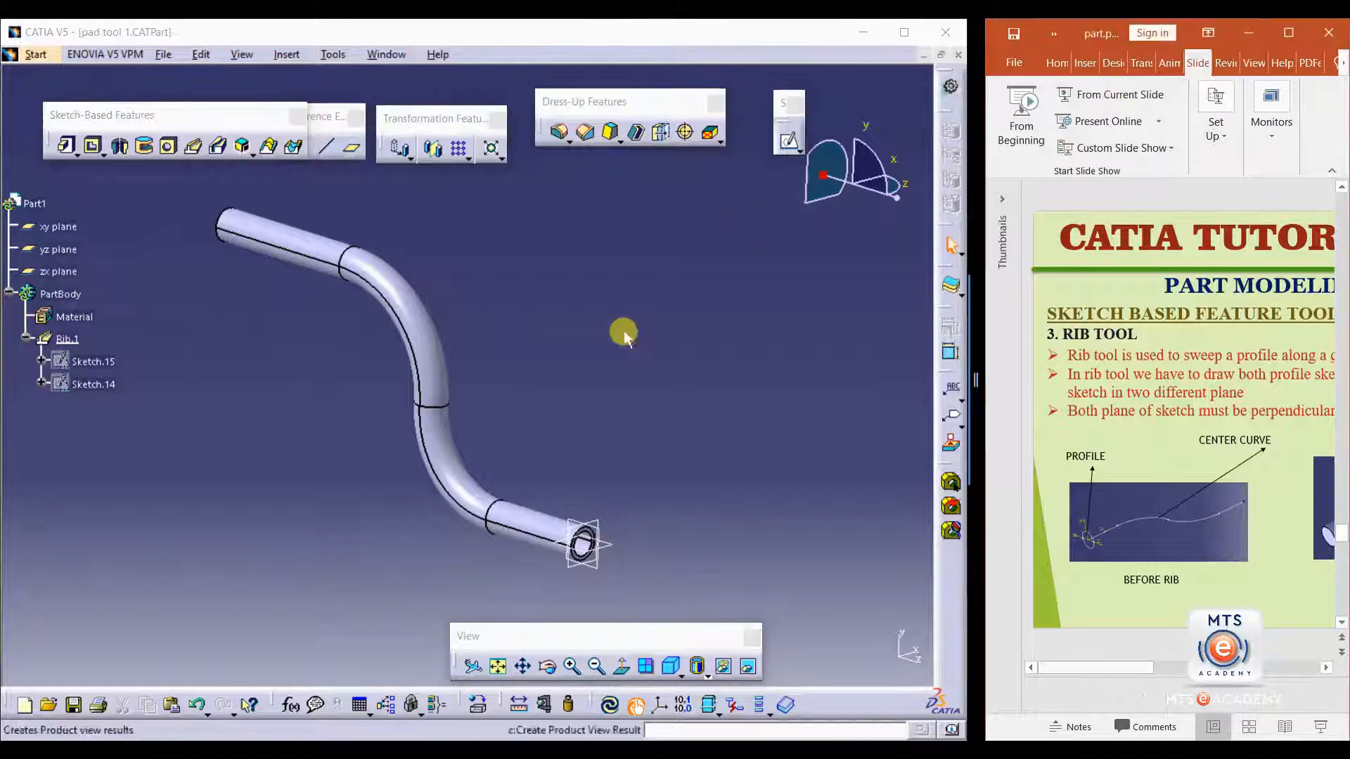
Step: Switch to PowerPoint, present the Rib tool slide, advance to the Slot tool slide, and return to CATIA
left_click(1093, 102)
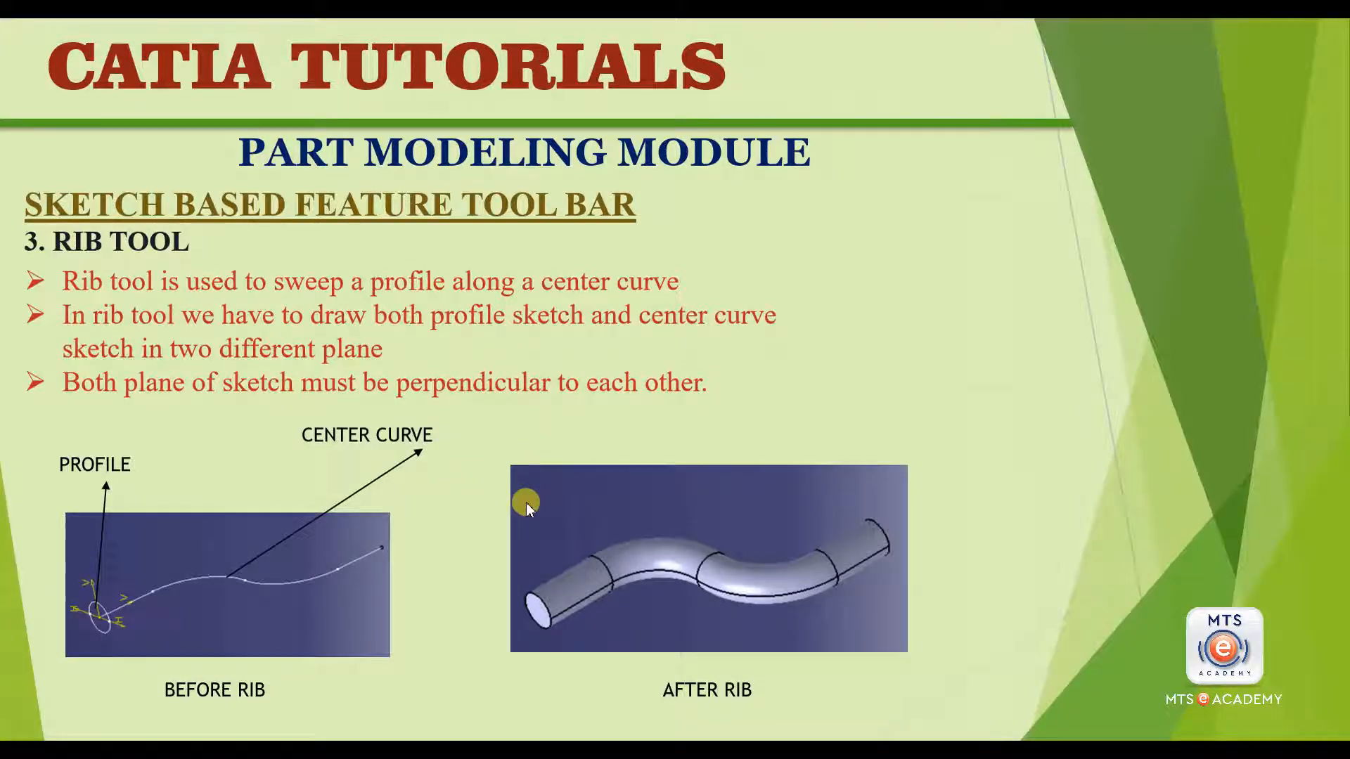
left_click(526, 503)
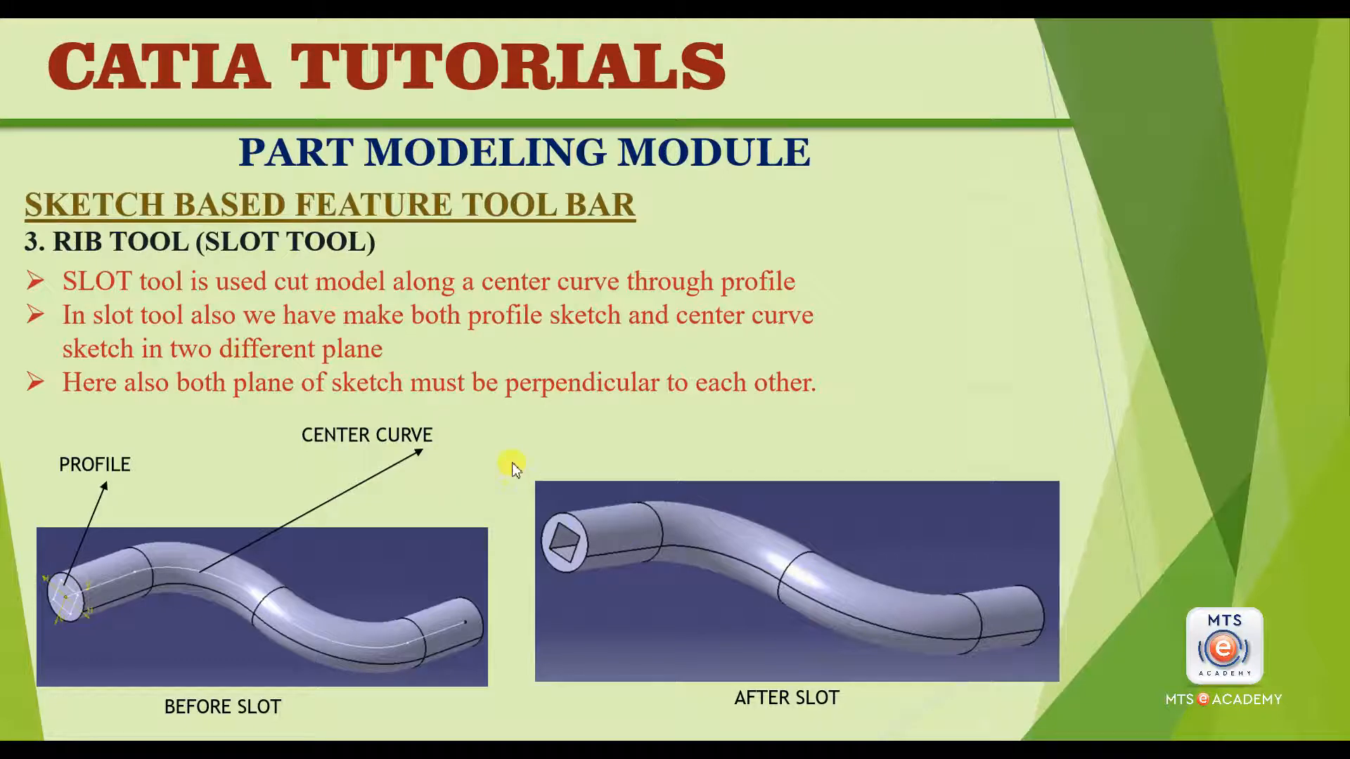
key("Escape")
left_click(356, 491)
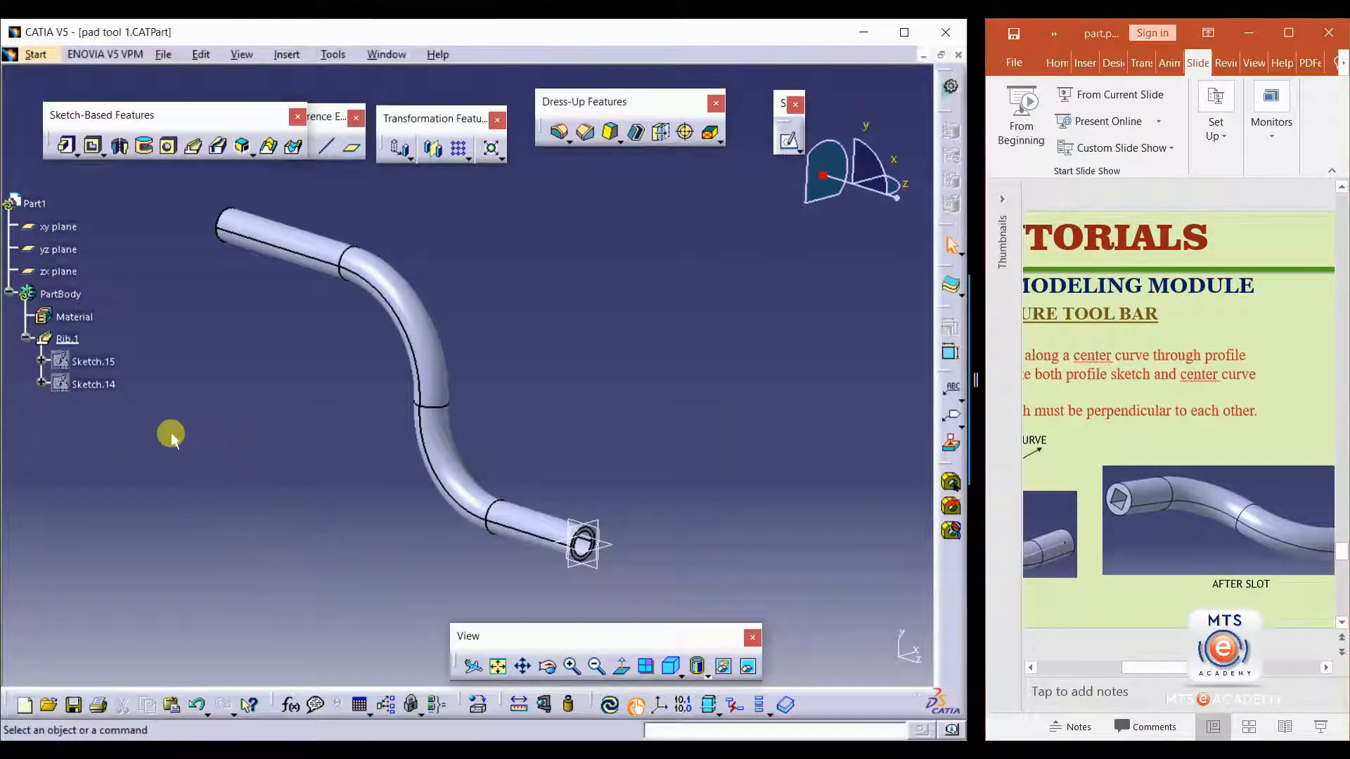
Step: Edit the rib to turn off its thick profile so the tube is solid
double_click(64, 338)
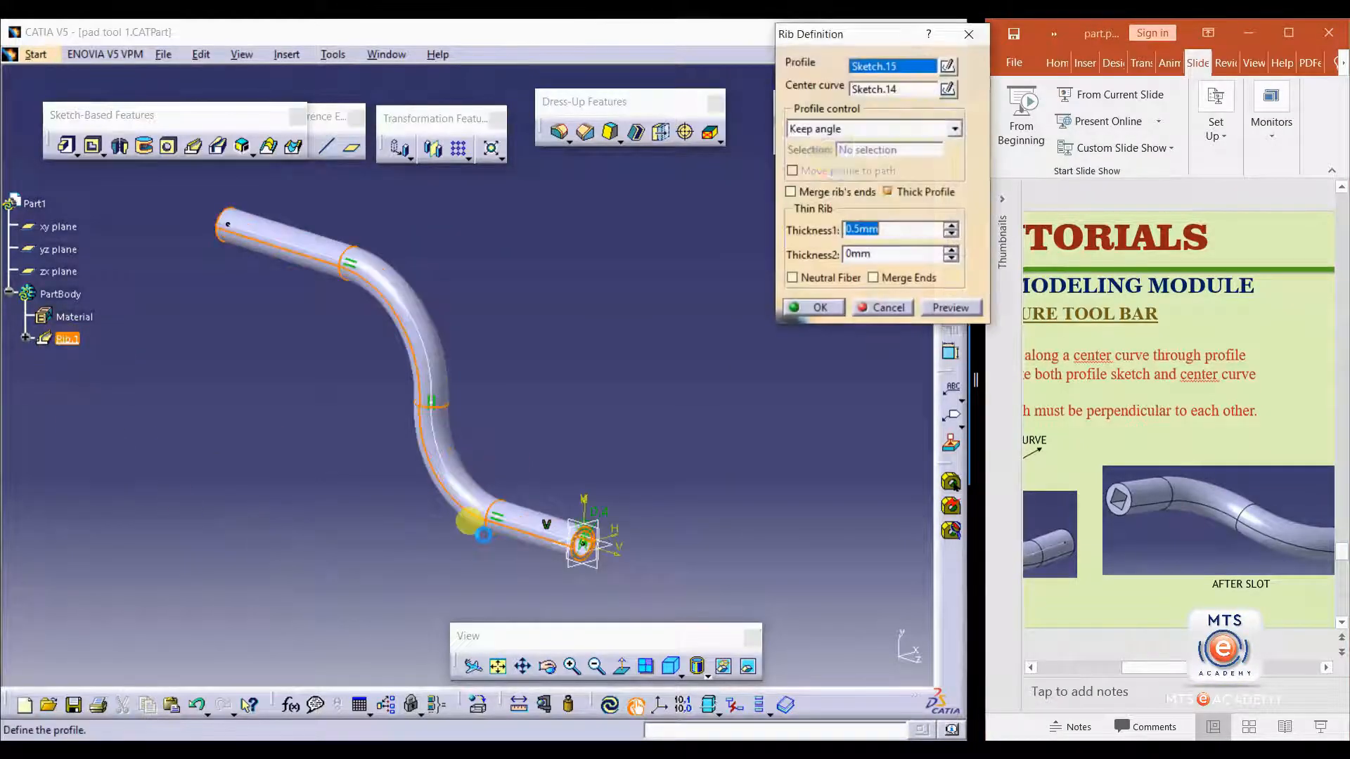
left_click(817, 308)
Step: Sketch a square centred on the origin on the xy plane, inside the tube's circular end, and exit the sketch
middle_click_drag(561, 594, 619, 365)
middle_click_drag(732, 493, 559, 411)
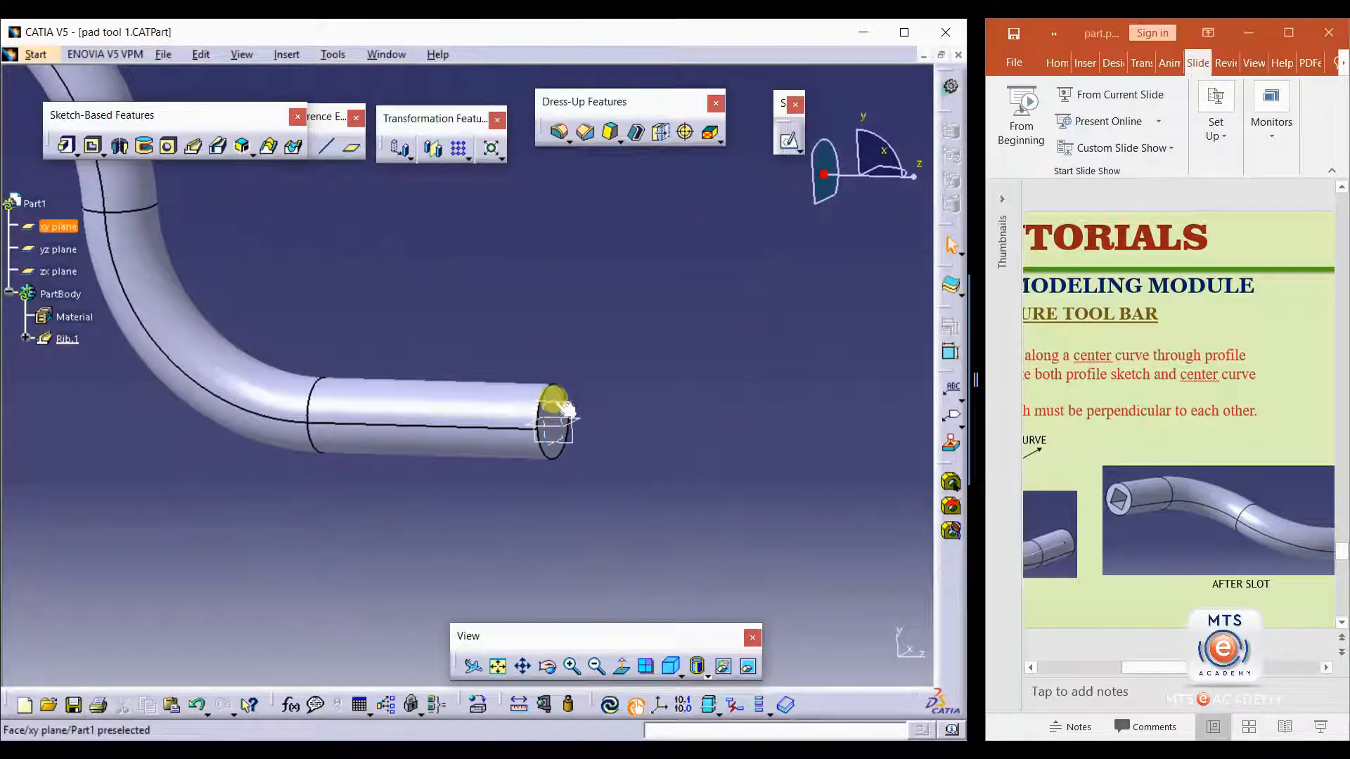
left_click(789, 141)
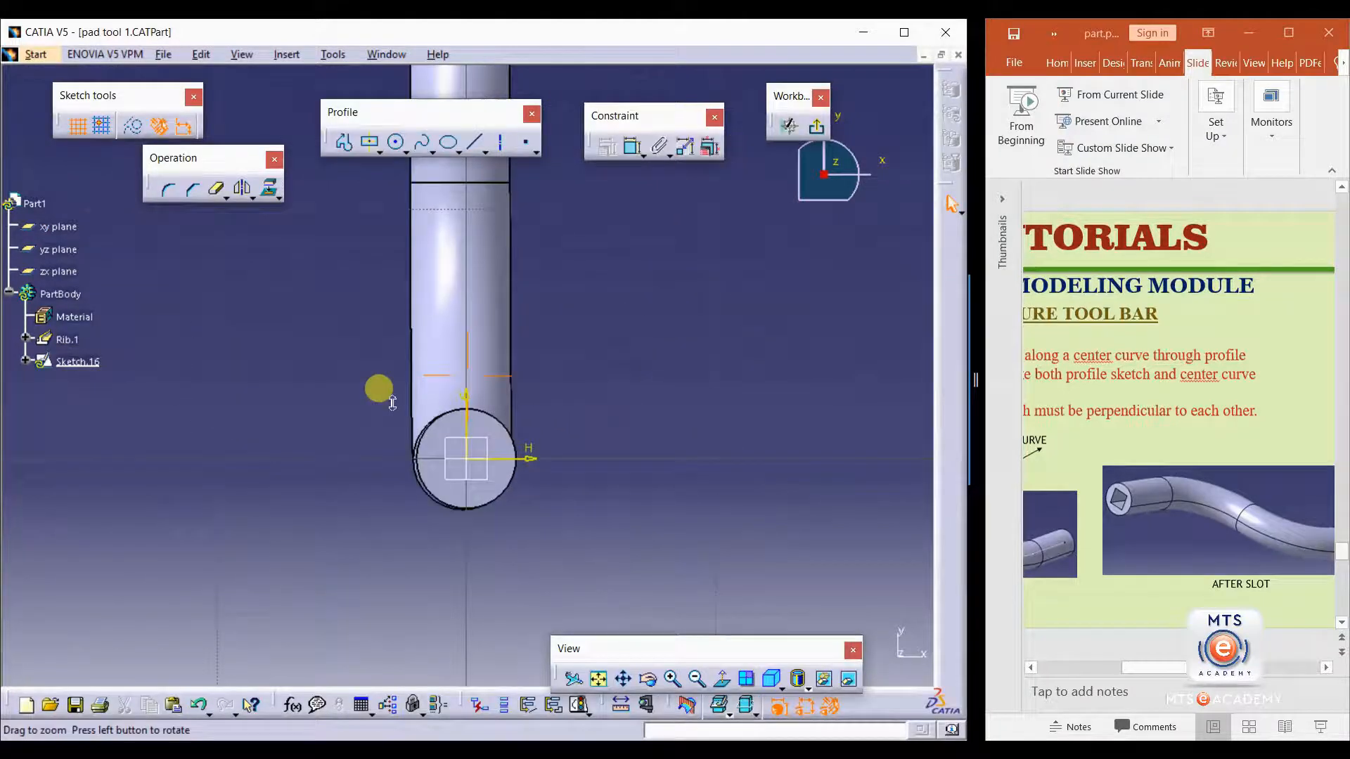
left_click(369, 143)
middle_click_drag(425, 361, 454, 210, "ctrl")
left_click(465, 523)
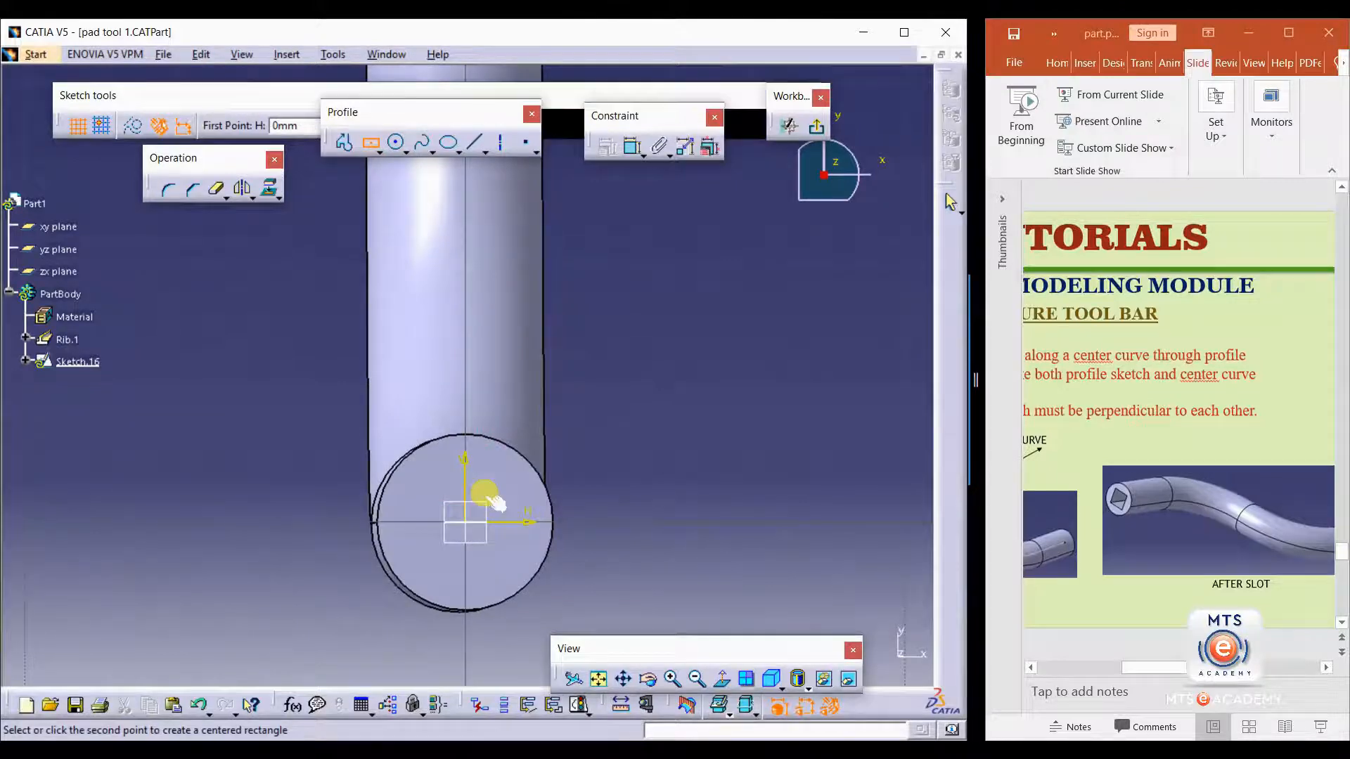
left_click(510, 481)
left_click(643, 457)
left_click(822, 133)
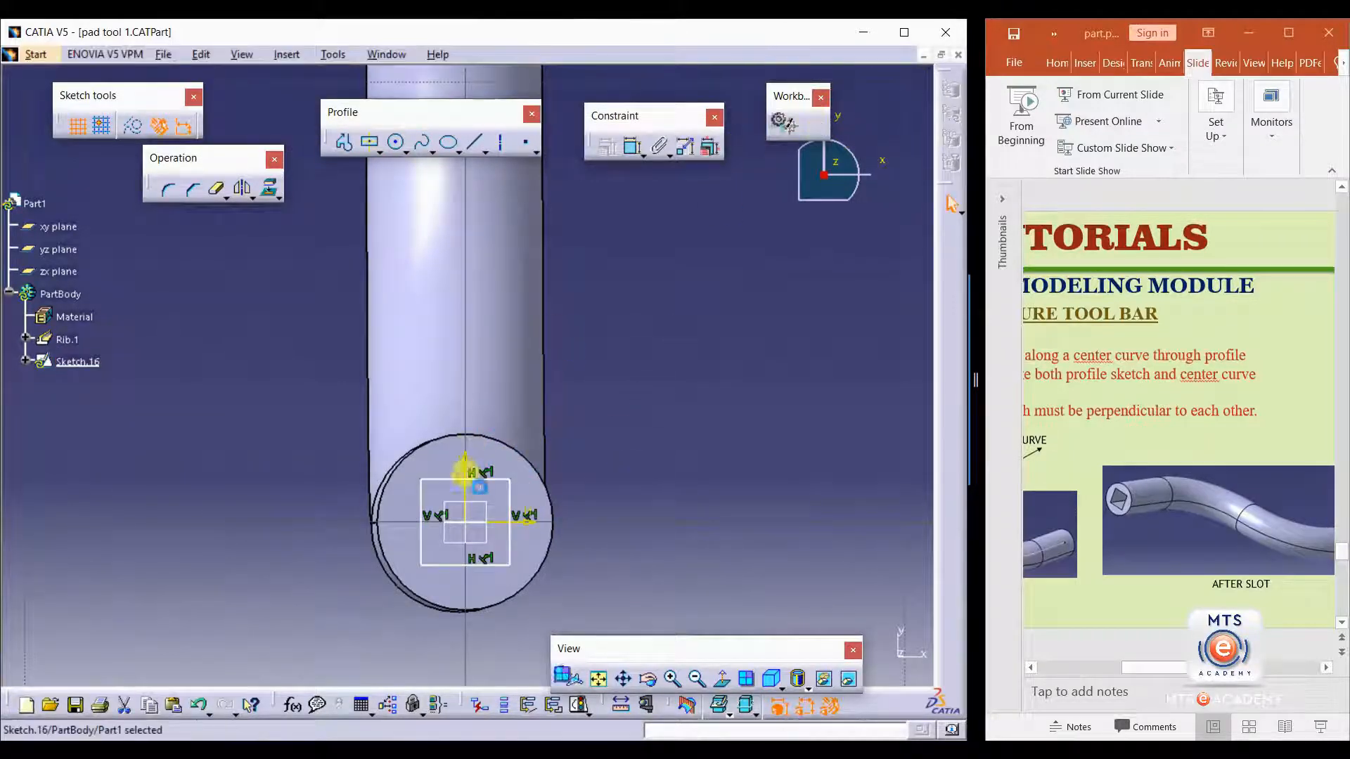
Step: Expand the rib in the tree and show its hidden center curve, Sketch.14
mouse_move(473, 503)
middle_mouse_down()
mouse_move(524, 510)
mouse_move(525, 605)
mouse_move(482, 512)
mouse_move(492, 557)
mouse_move(628, 492)
mouse_move(578, 474)
mouse_move(618, 530)
mouse_move(614, 513)
middle_mouse_up()
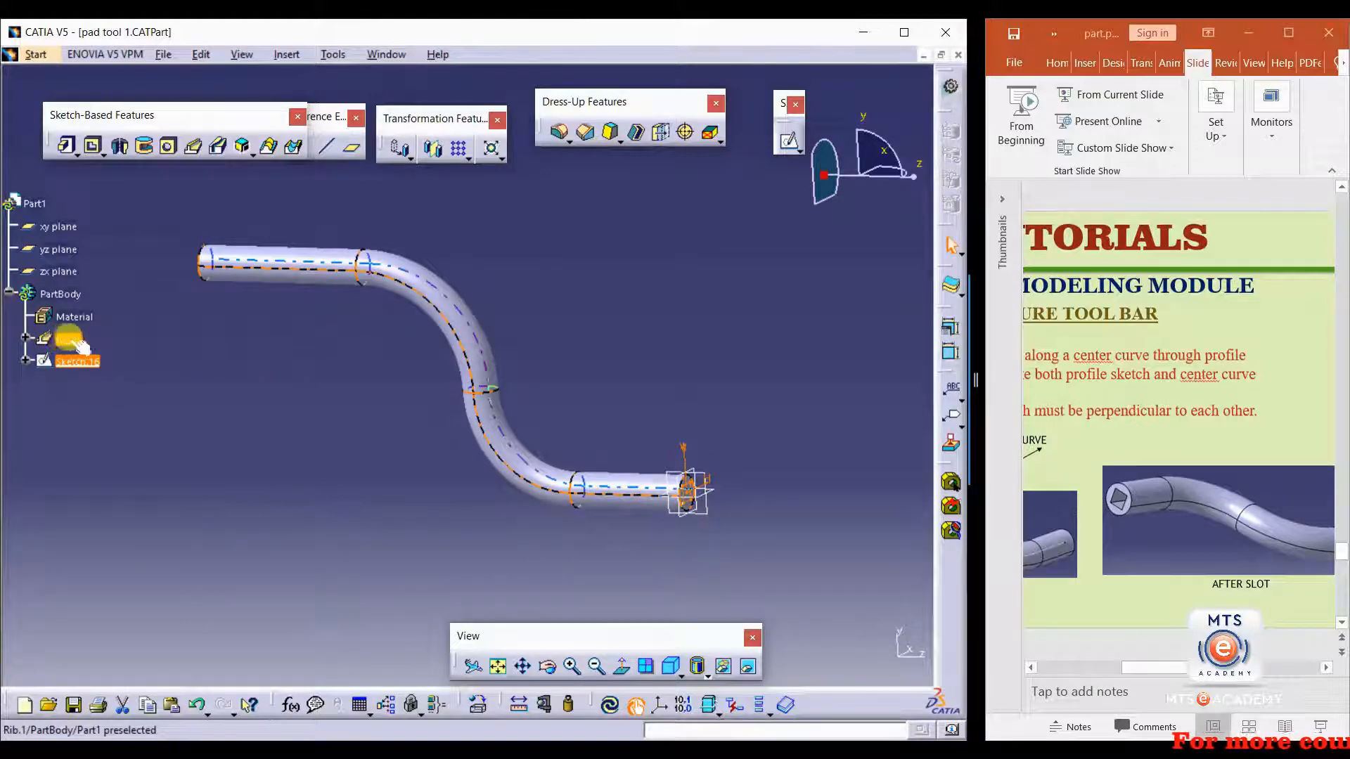
left_click(26, 339)
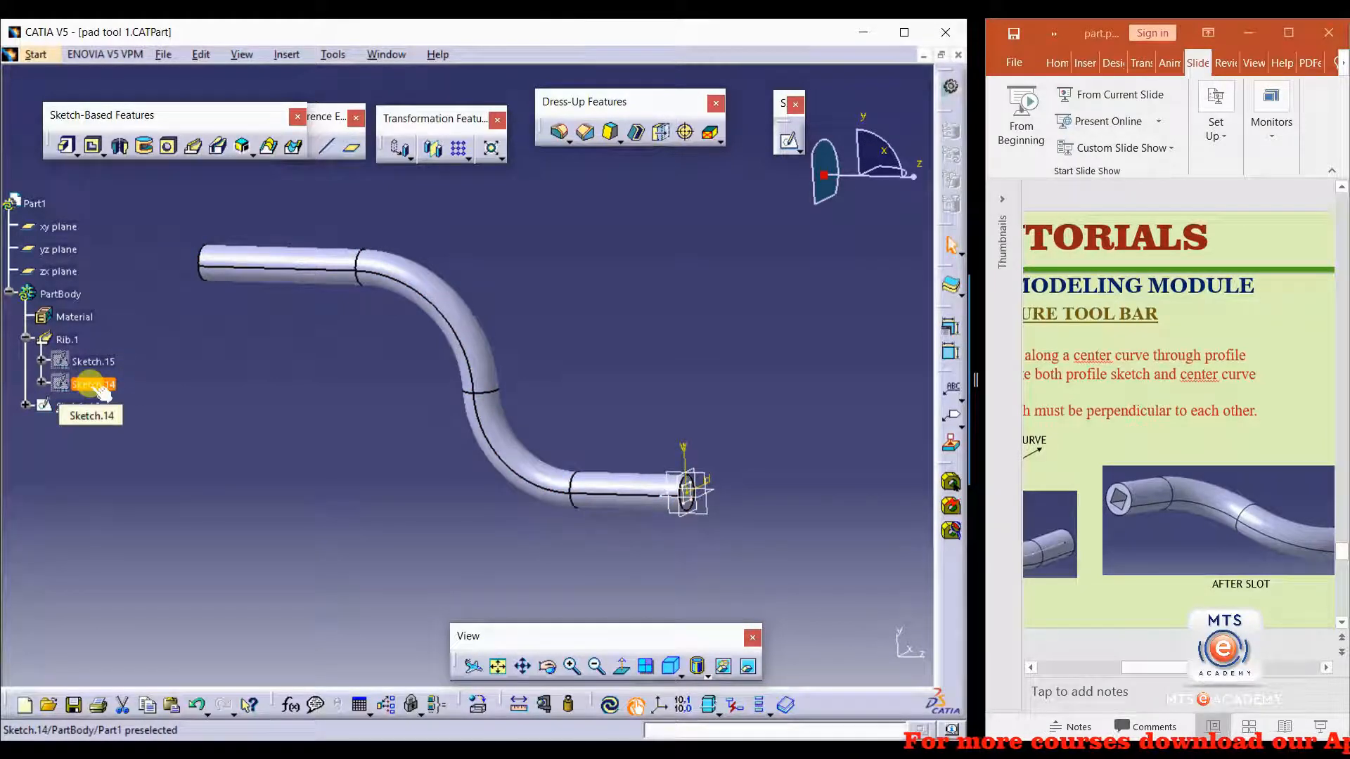
right_click(102, 388)
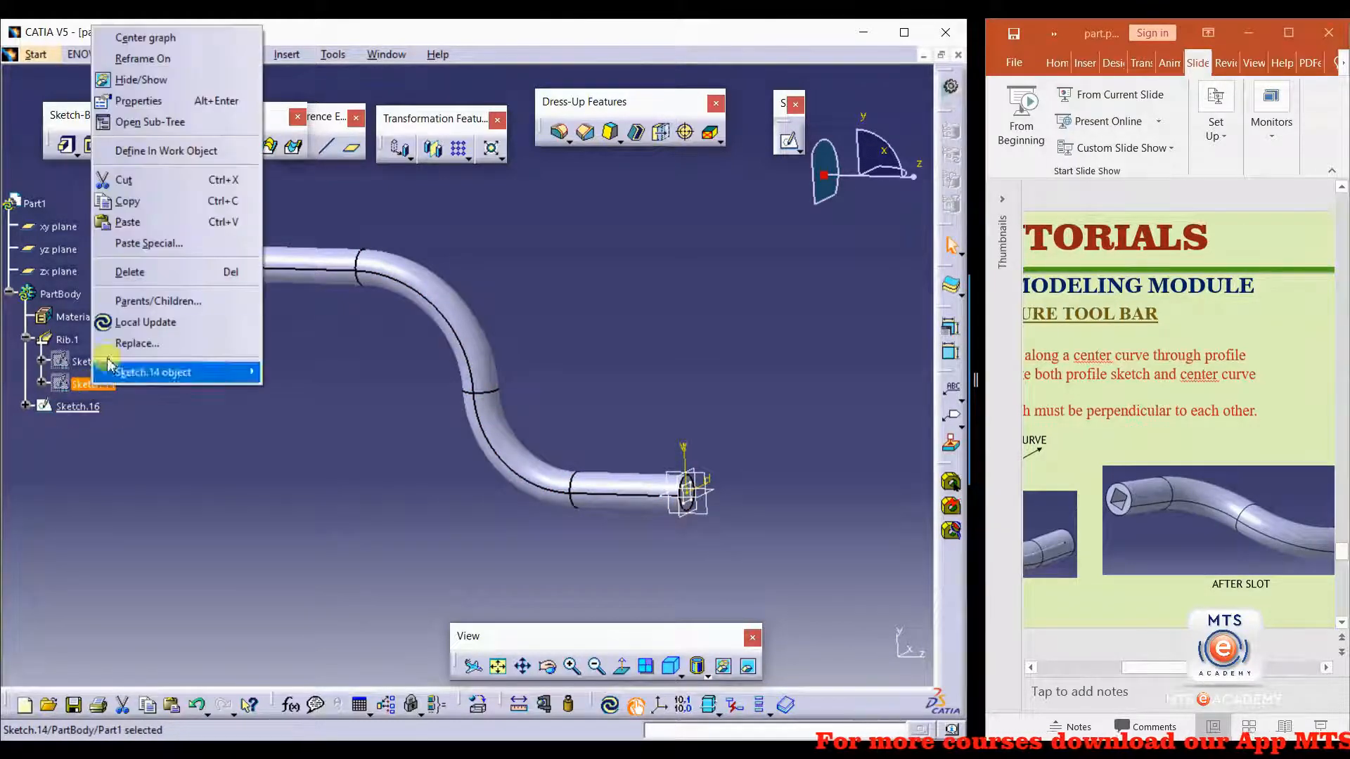
left_click(151, 81)
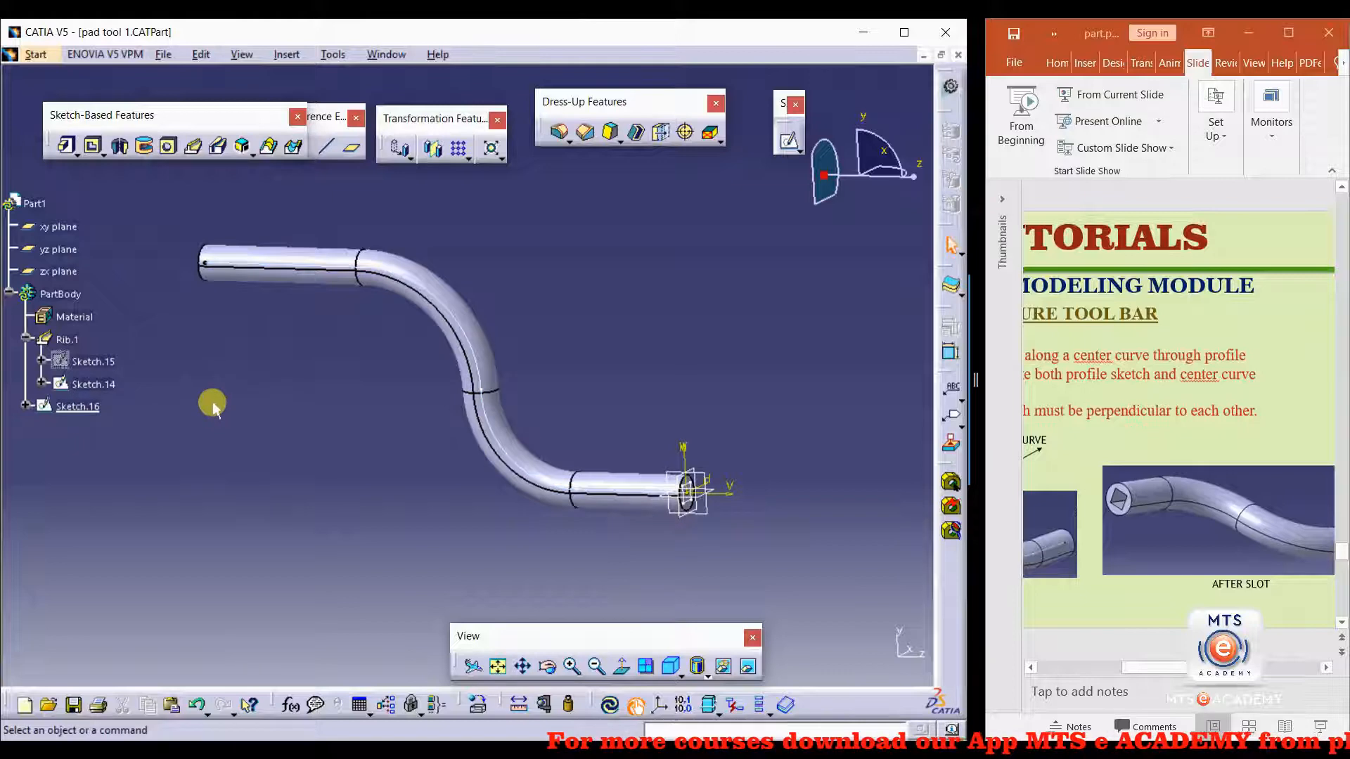
Step: Cut a slot through the tube with the square sketch as profile and Sketch.14 as center curve, keeping the angle
left_click(218, 147)
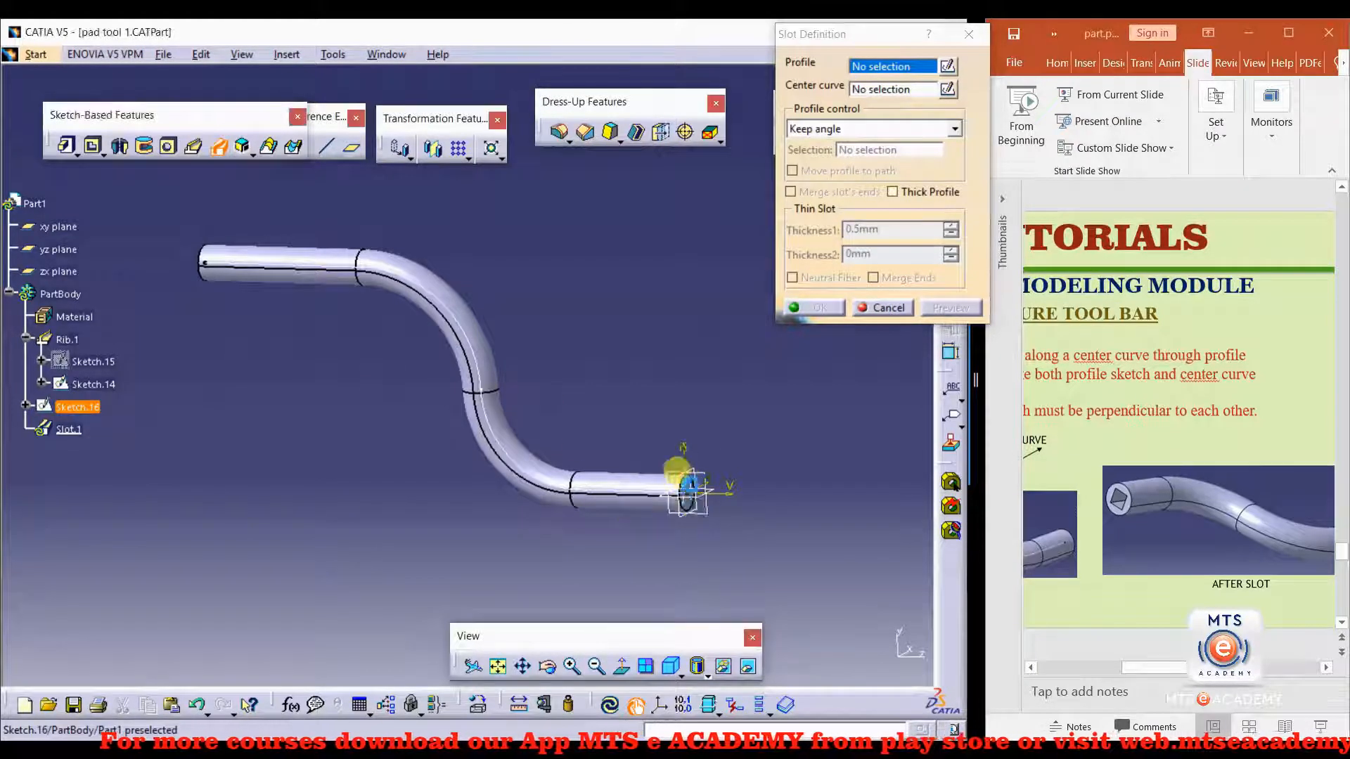
left_click(696, 486)
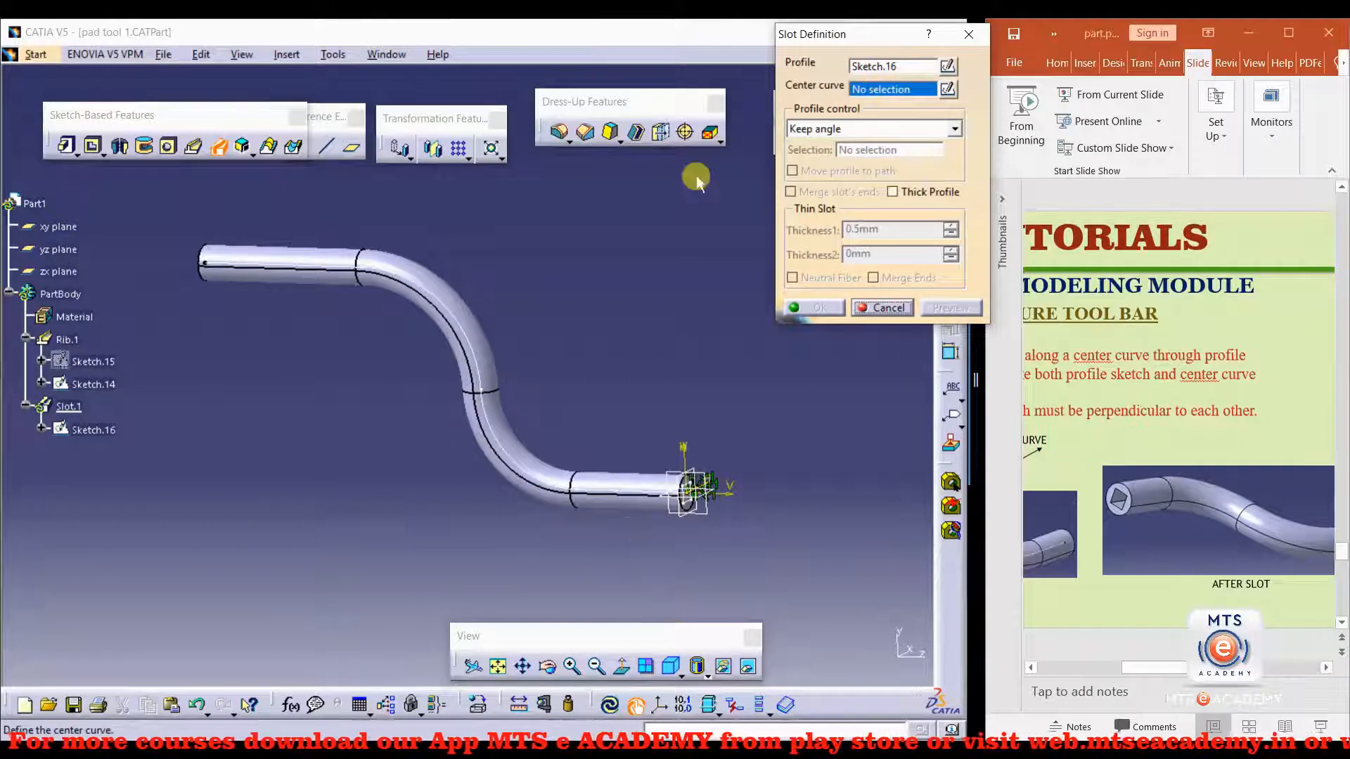
left_click(452, 319)
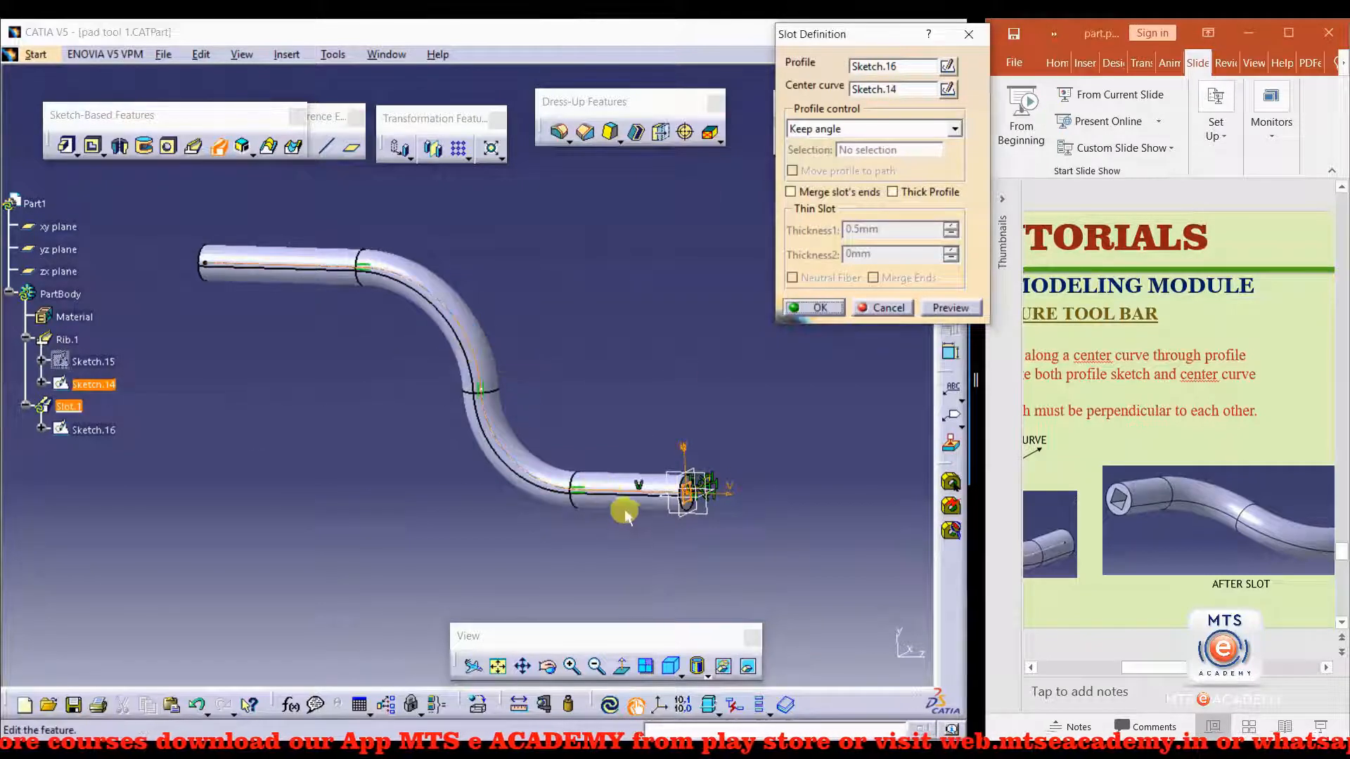
left_click(815, 308)
mouse_move(648, 431)
middle_mouse_down()
mouse_move(457, 518)
mouse_move(760, 518)
mouse_move(861, 482)
mouse_move(525, 408)
mouse_move(613, 422)
mouse_move(619, 380)
mouse_move(550, 317)
mouse_move(552, 377)
mouse_move(467, 483)
middle_mouse_up()
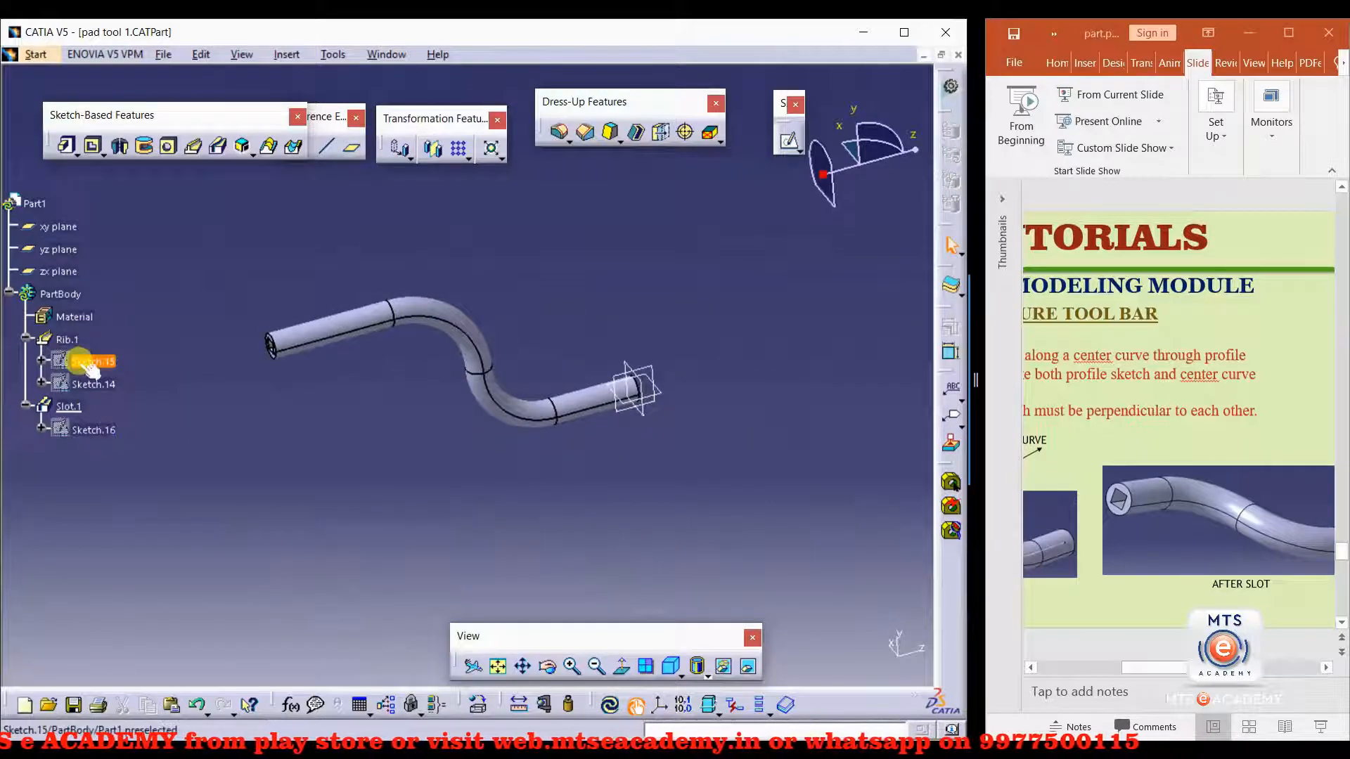